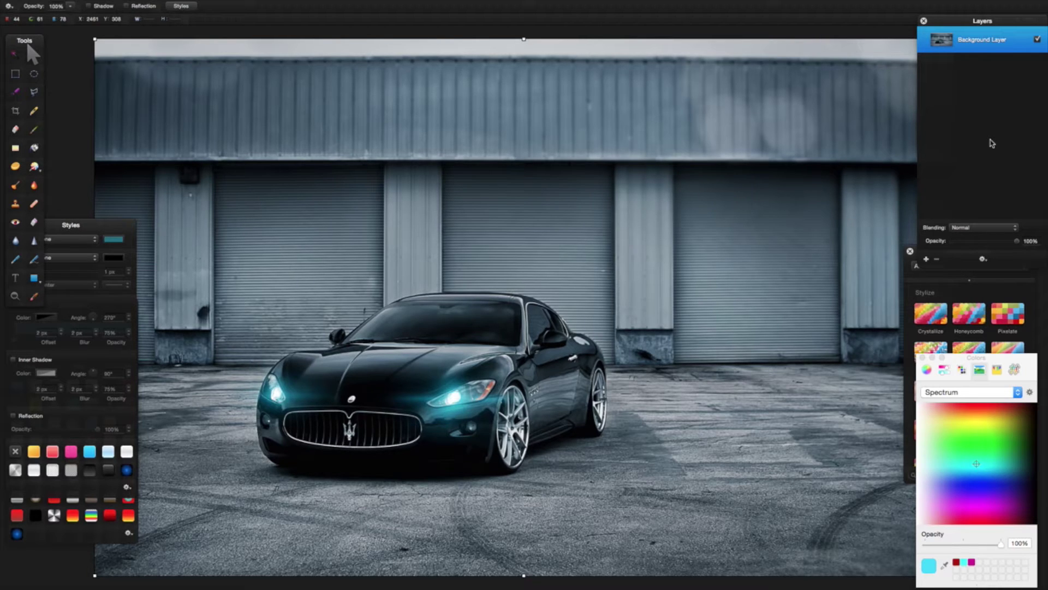
- Zoom to 200% and start a Polygonal Lasso outline along the car's front bottom edge
key(super+equal)
key(super+equal)
key(super+equal)
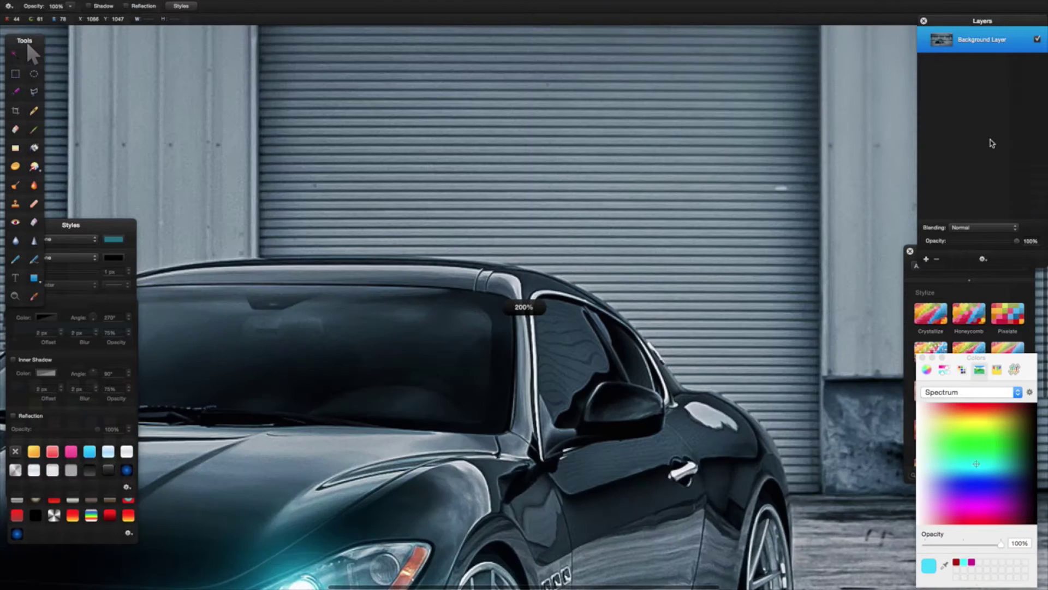
scroll(227, 351, down, 8)
scroll(367, 323, left, 15)
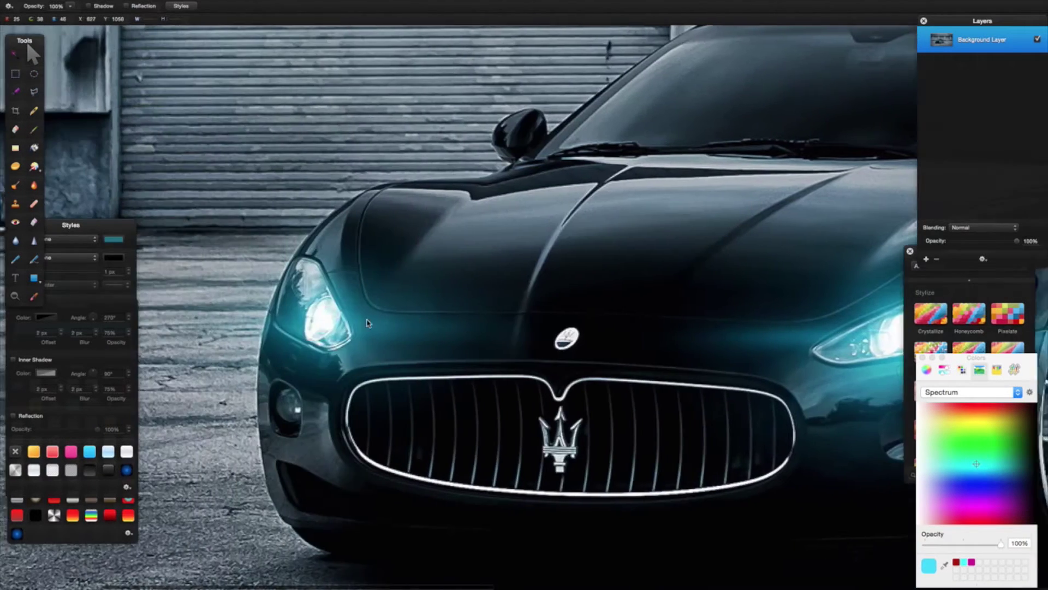
scroll(367, 323, left, 4)
scroll(546, 220, right, 10)
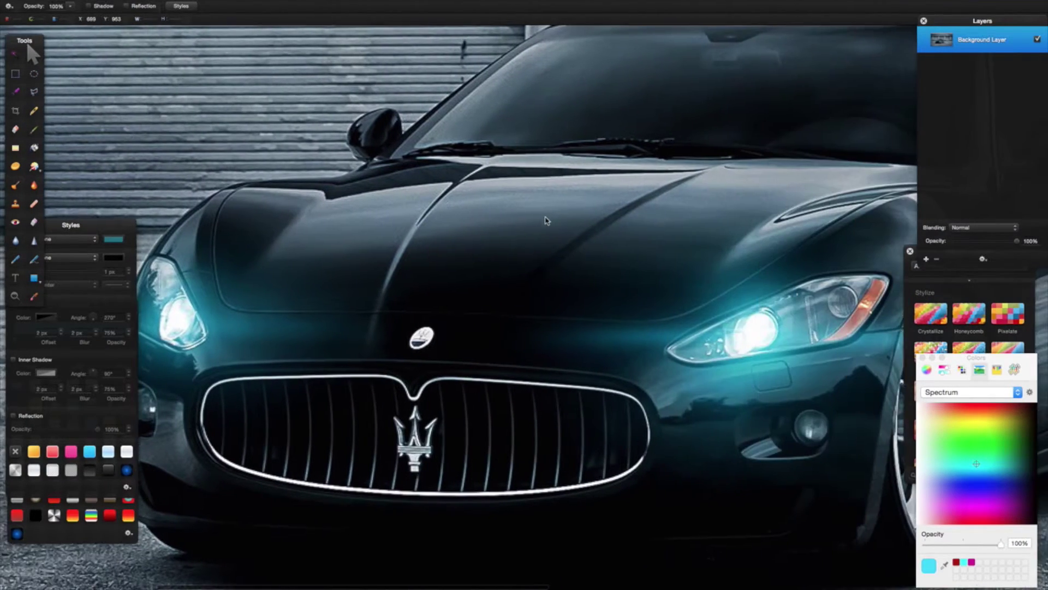
scroll(546, 220, left, 9)
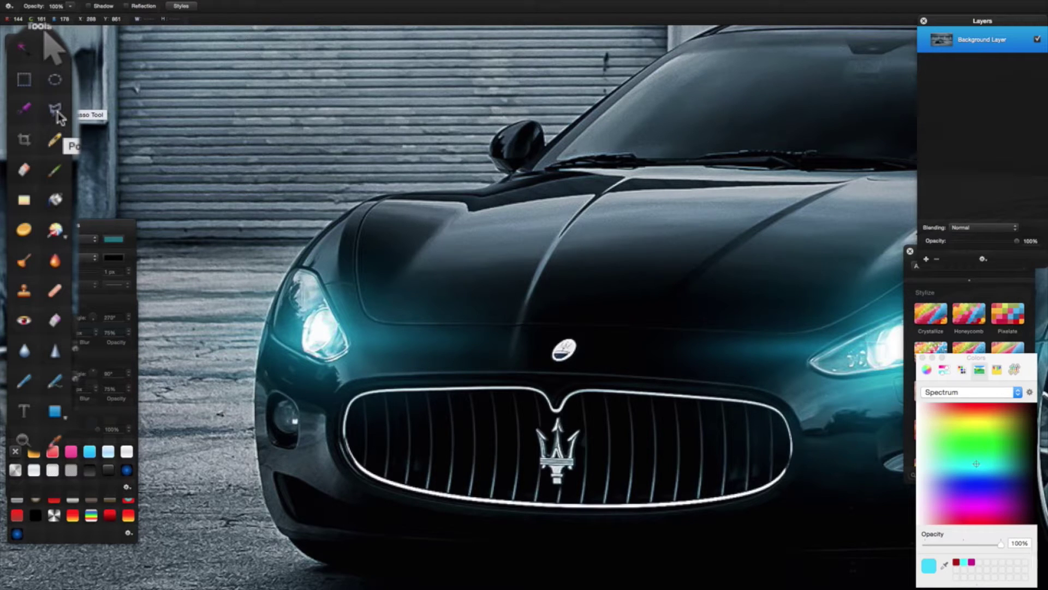
click(34, 92)
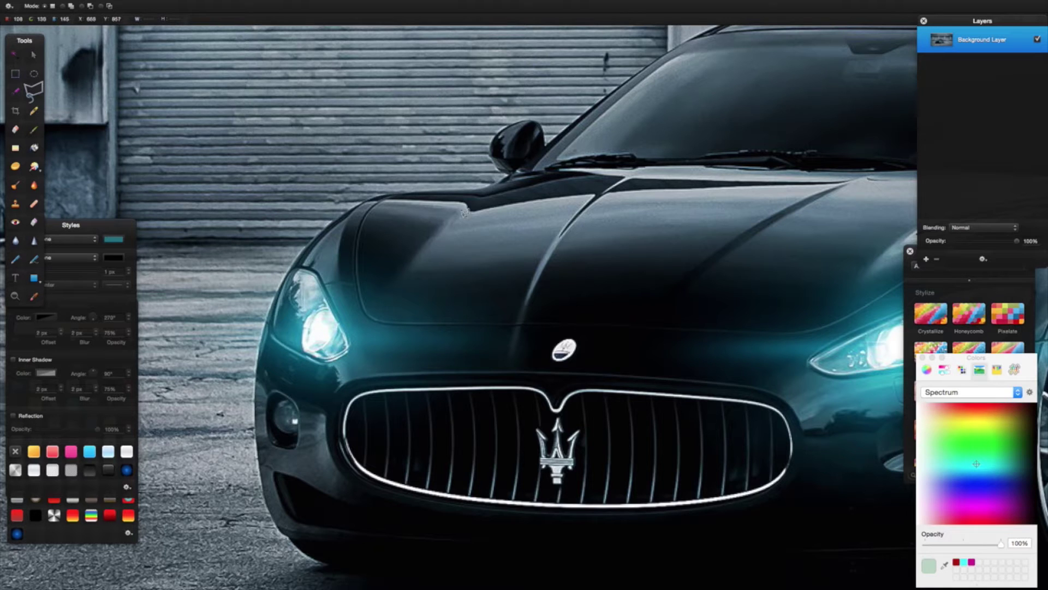
click(496, 180)
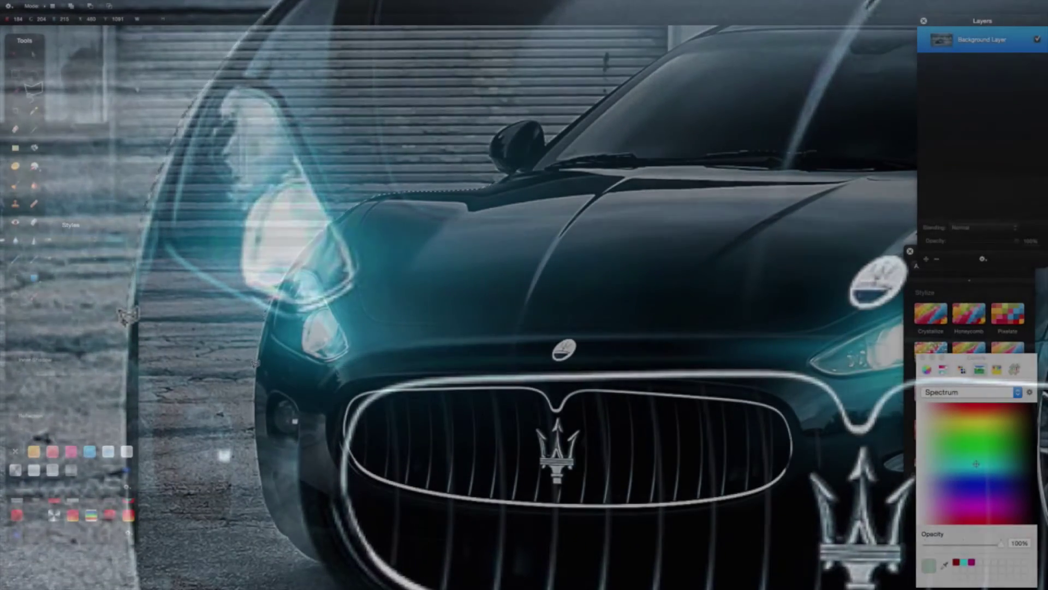
scroll(459, 306, down, 3)
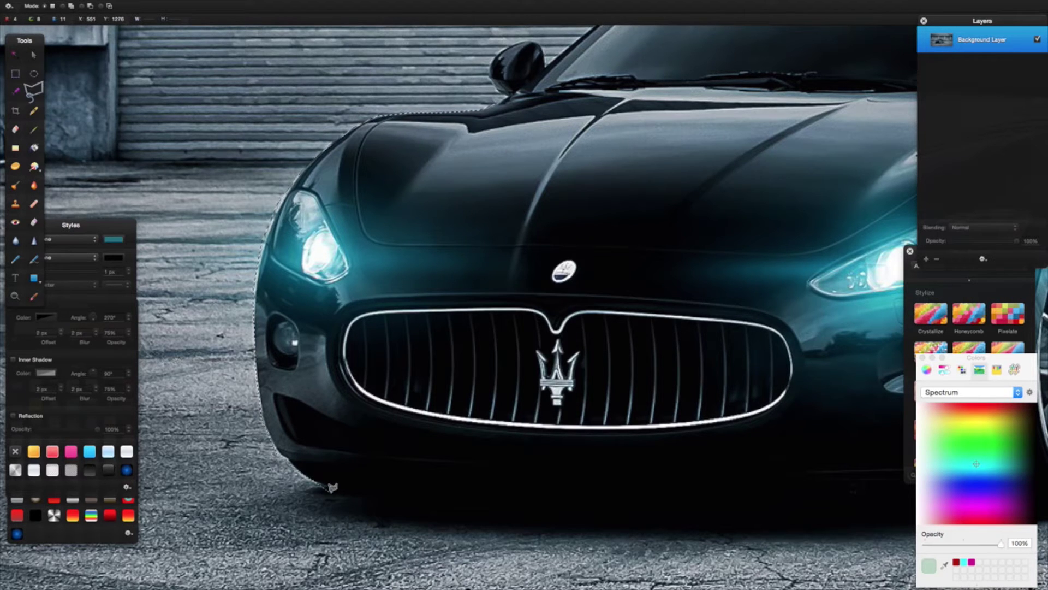
scroll(370, 485, right, 10)
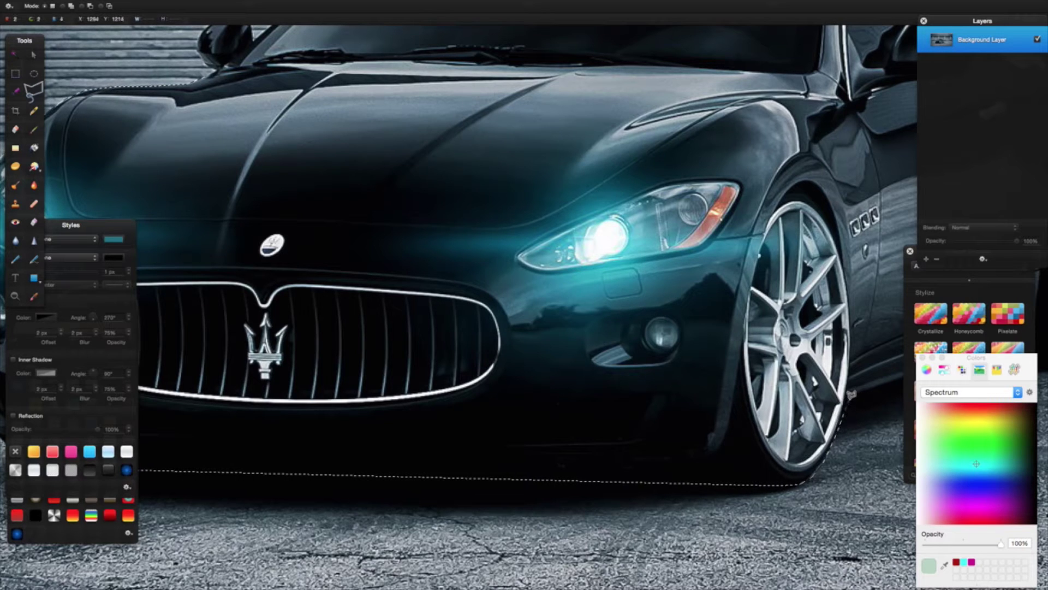
- Extend the lasso up the rear roofline and around the side mirror, then close it at the start point
scroll(851, 393, right, 10)
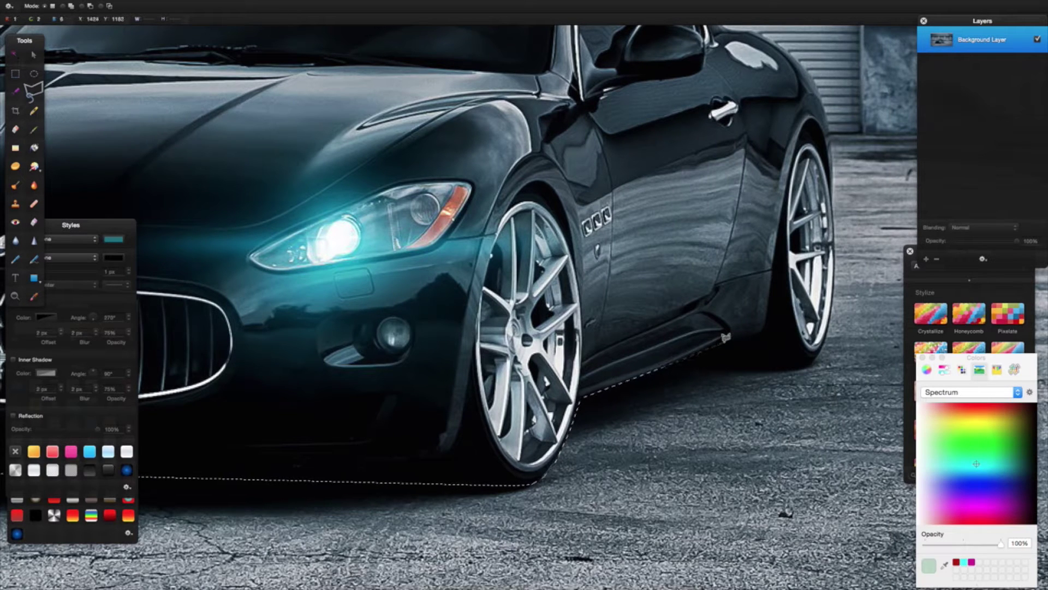
scroll(728, 332, right, 1)
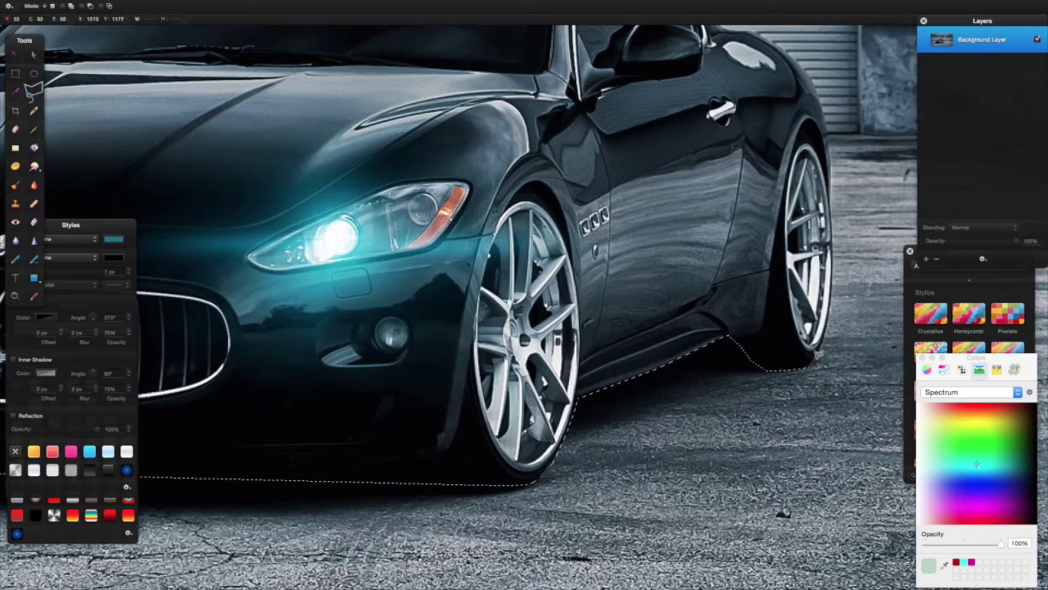
scroll(819, 349, right, 5)
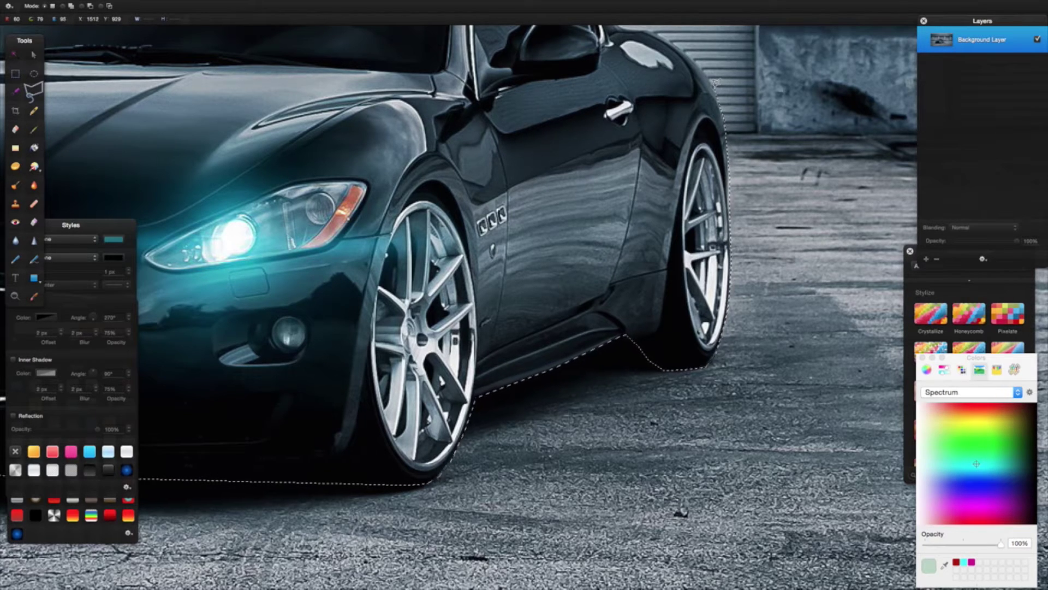
scroll(701, 77, up, 5)
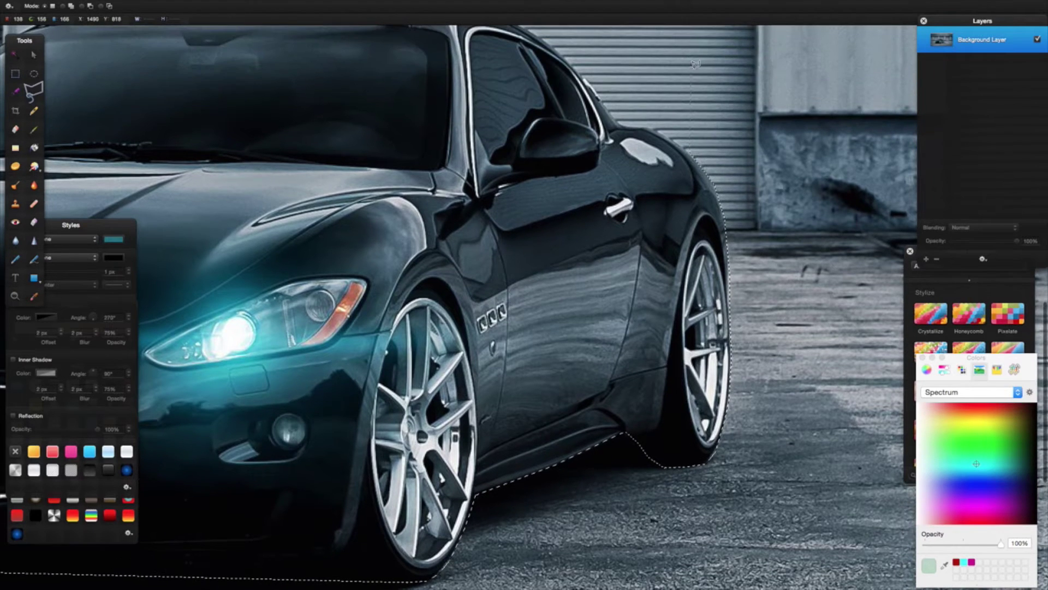
mouse_move(698, 75)
mouse_down()
mouse_move(699, 105)
mouse_move(627, 121)
mouse_up()
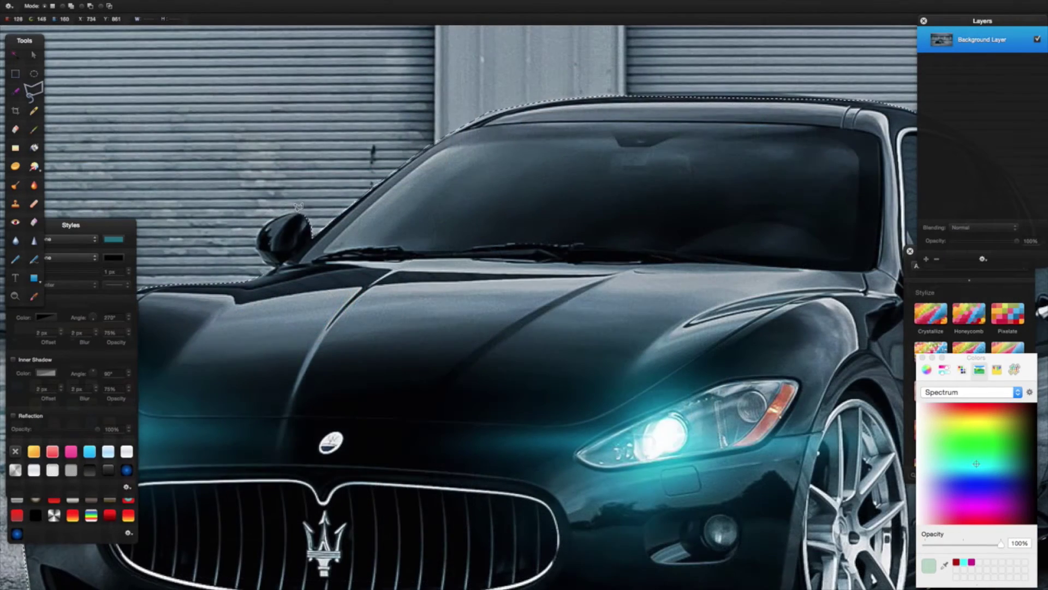
mouse_move(300, 215)
mouse_down()
mouse_move(278, 211)
mouse_move(260, 226)
mouse_up()
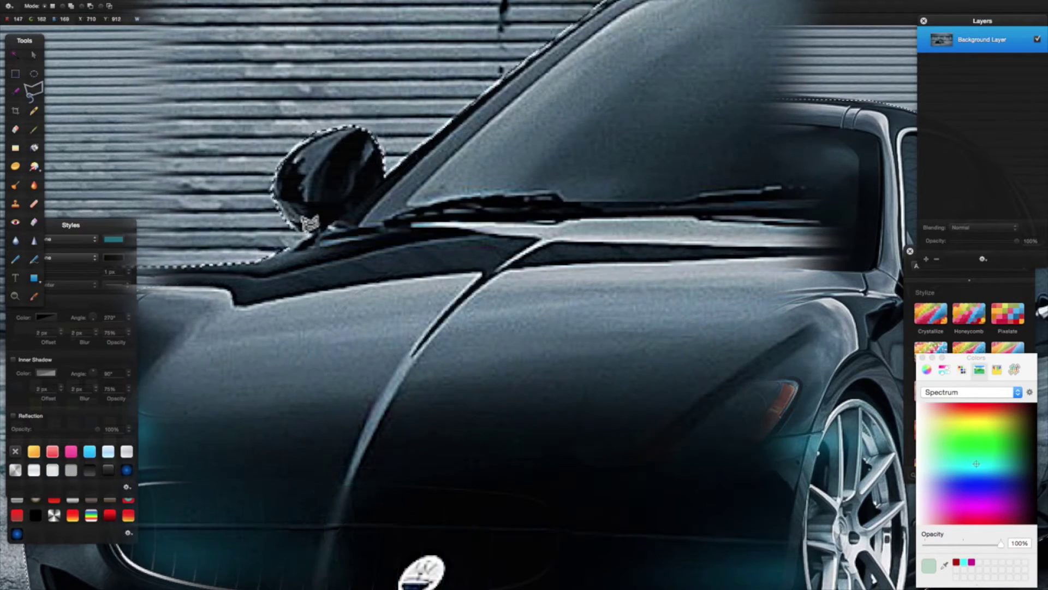
drag(313, 226, 296, 239)
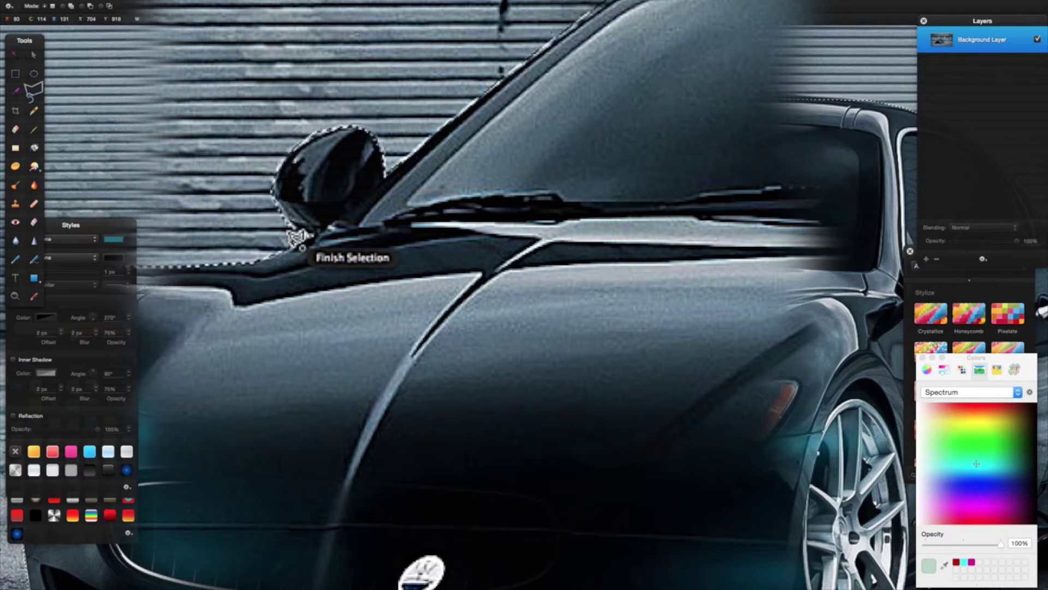
drag(295, 238, 295, 237)
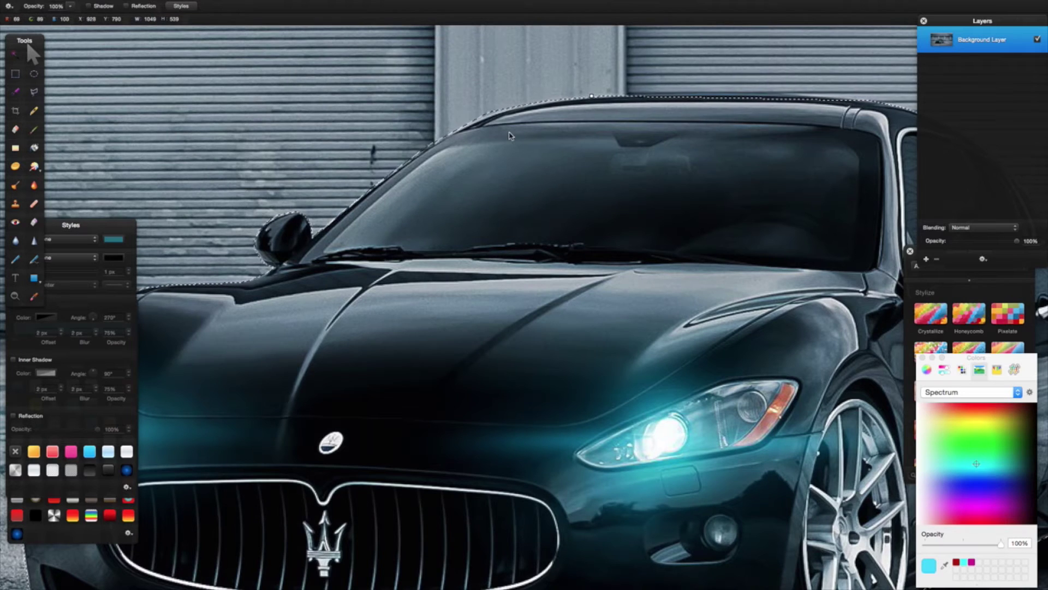
- Paste the car onto a new layer named Car, hide the Background Layer, and deselect
key(super+0)
key(super+minus)
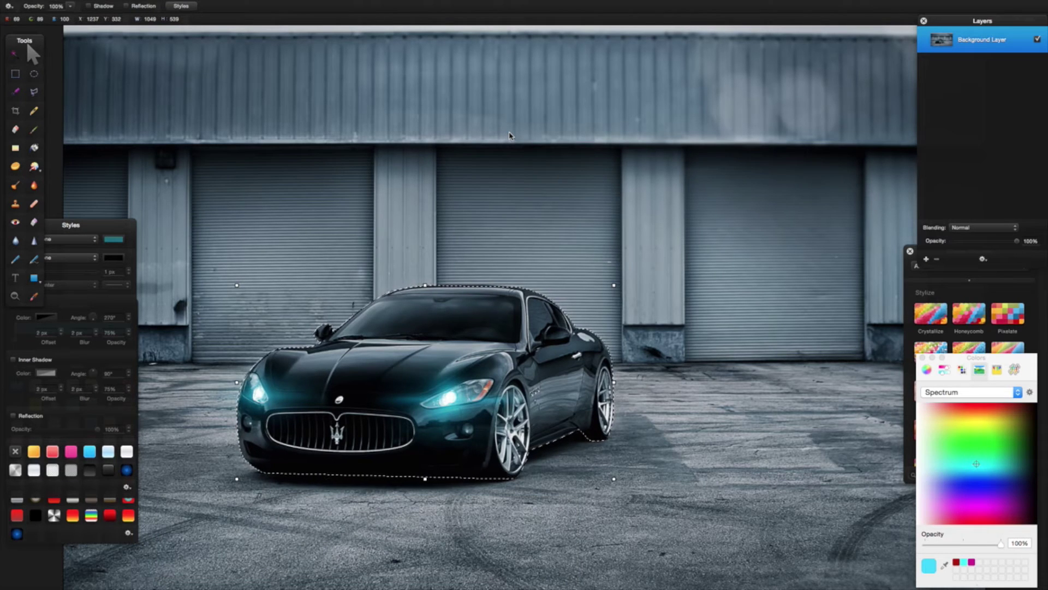
key(super+c)
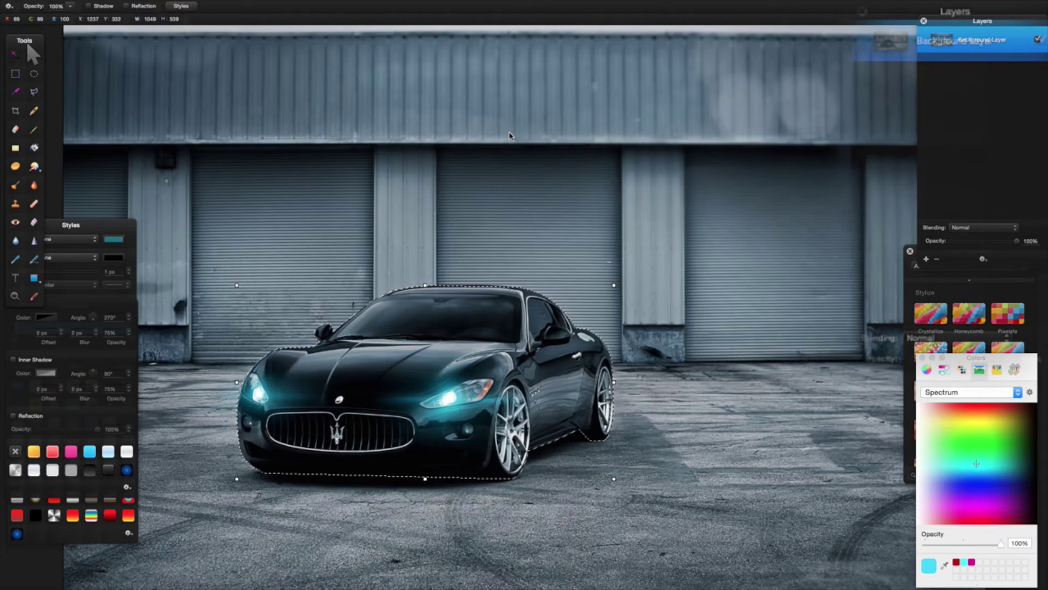
key(super+v)
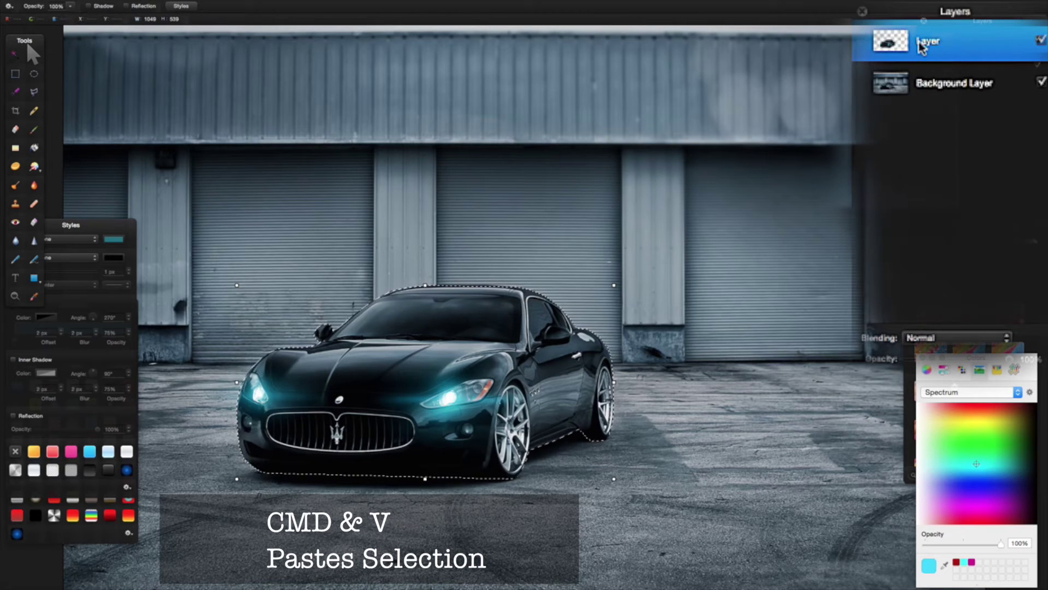
double_click(935, 41)
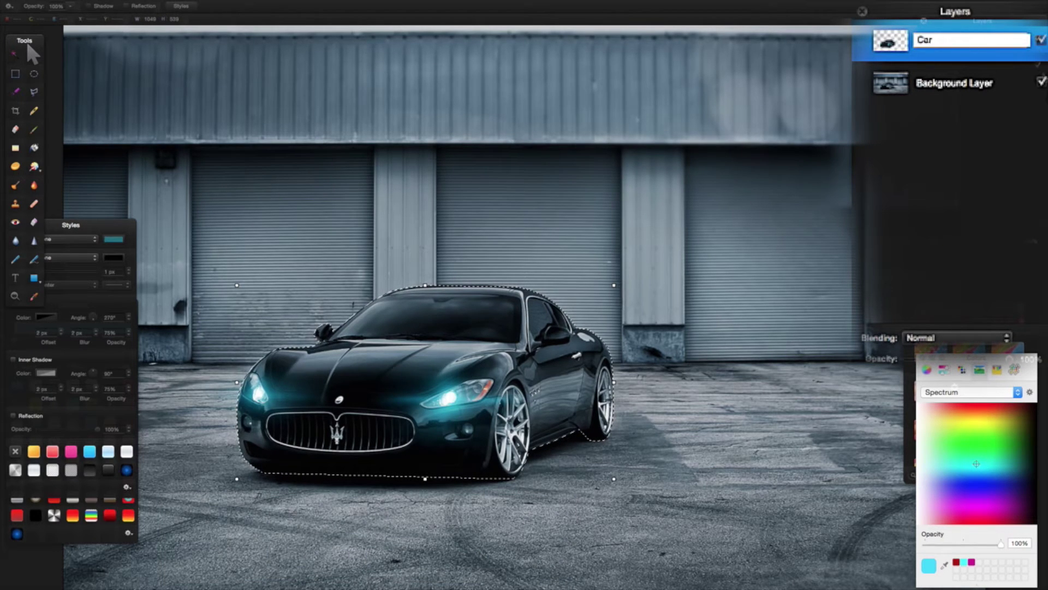
key(Return)
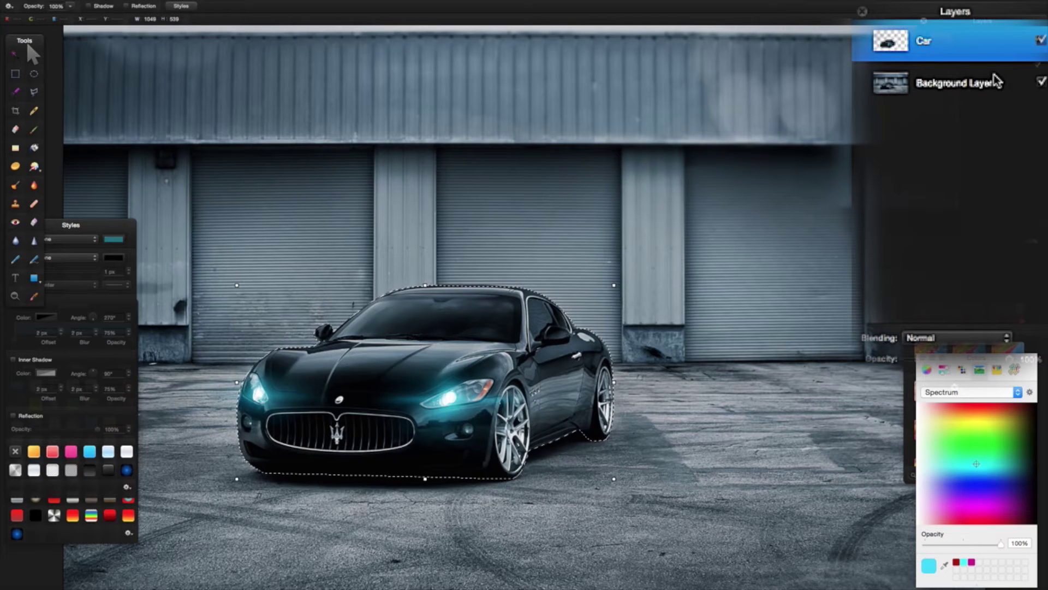
click(1040, 83)
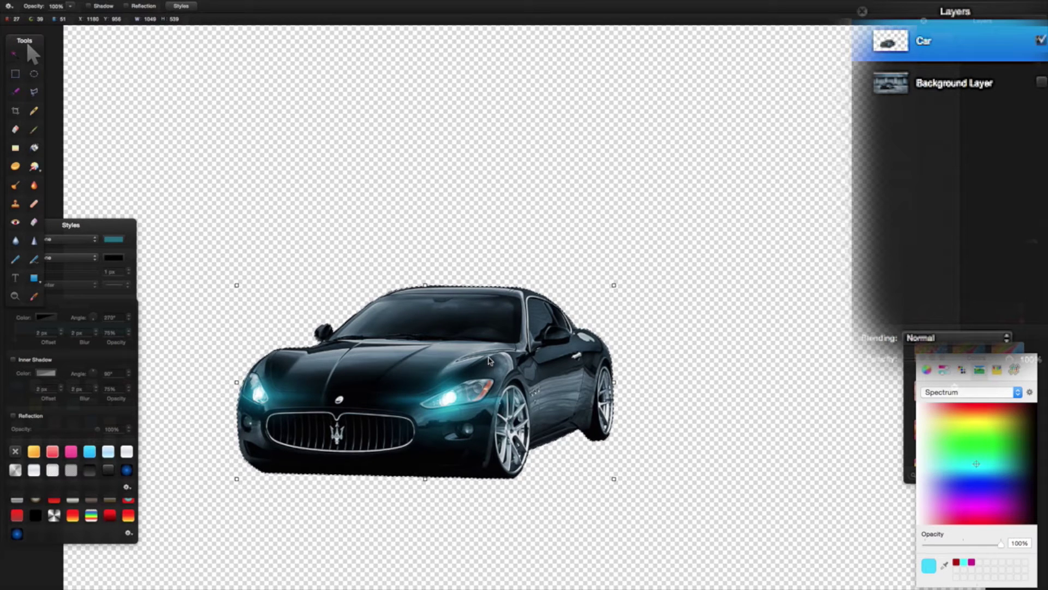
key(super+d)
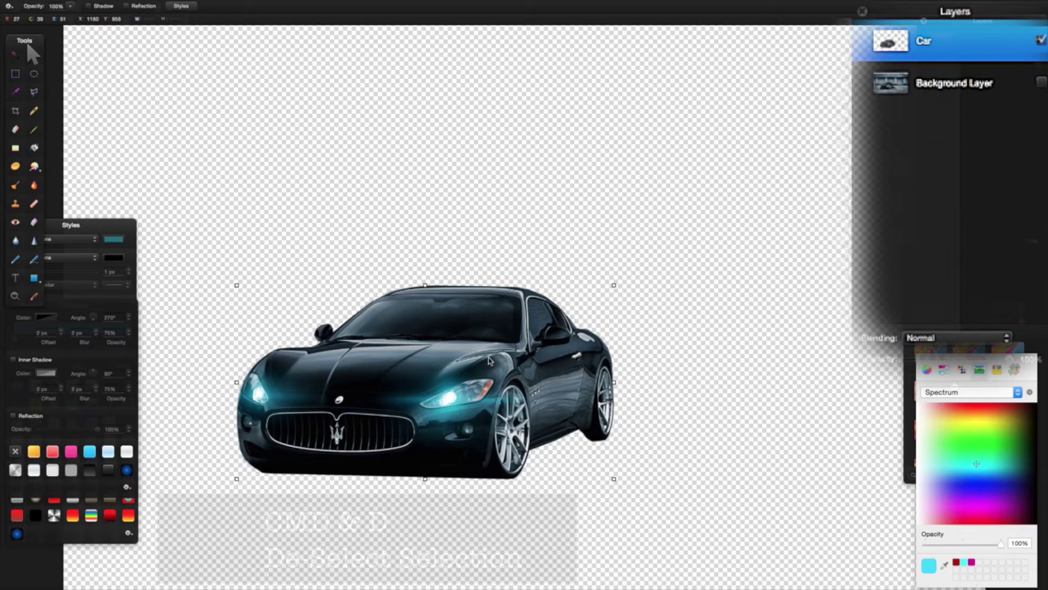
- Show the Background Layer again and make it the active layer
click(1042, 83)
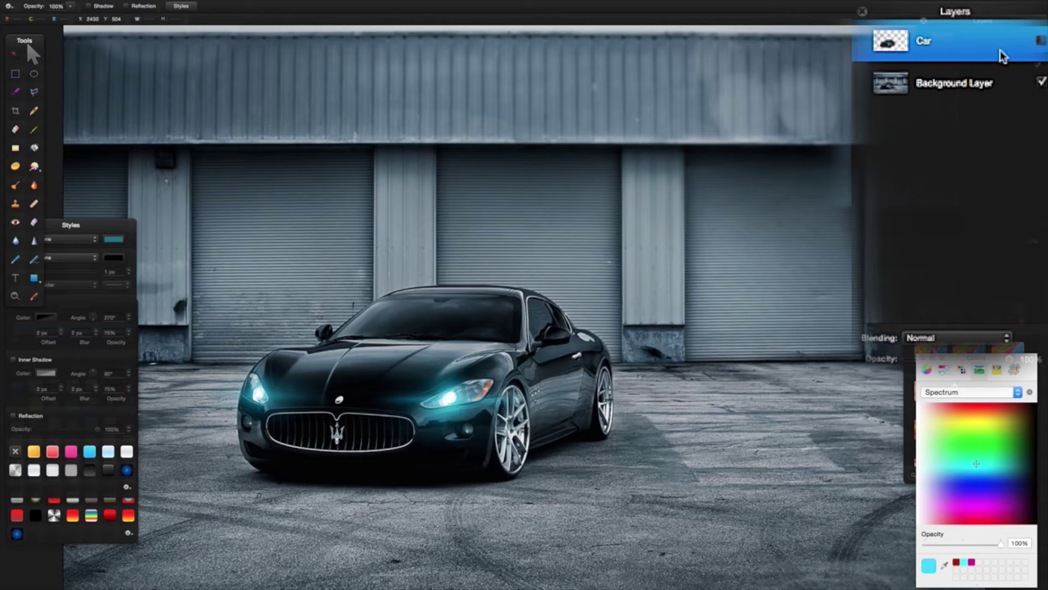
click(951, 87)
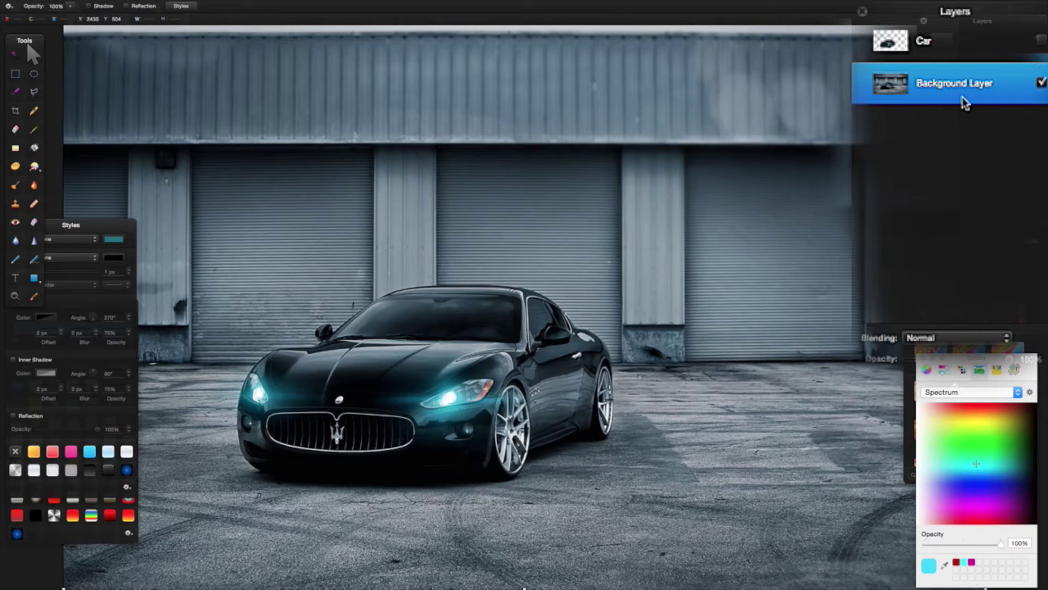
click(923, 50)
click(929, 77)
click(920, 57)
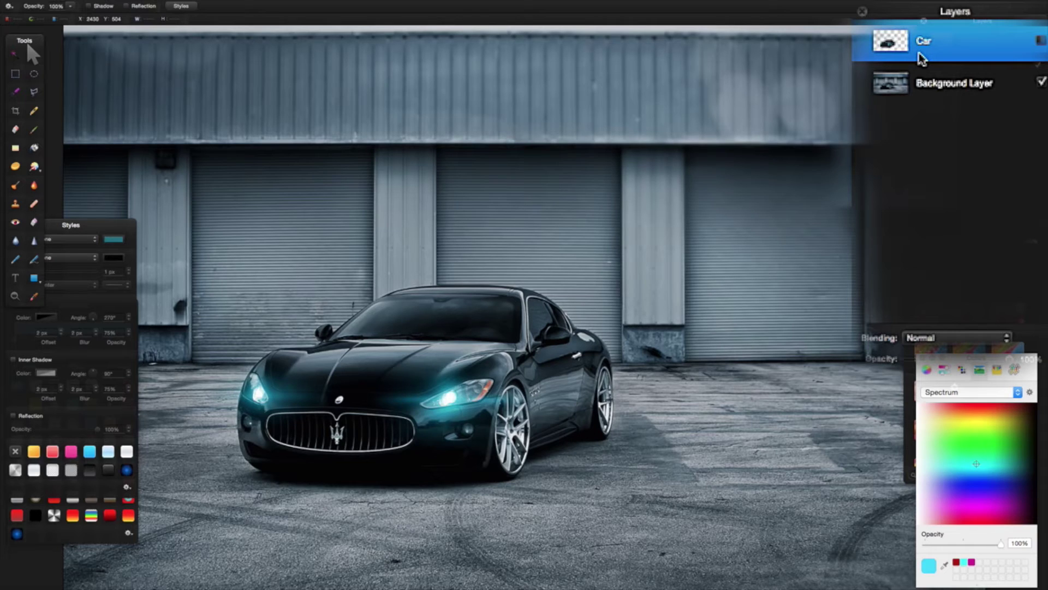
click(962, 87)
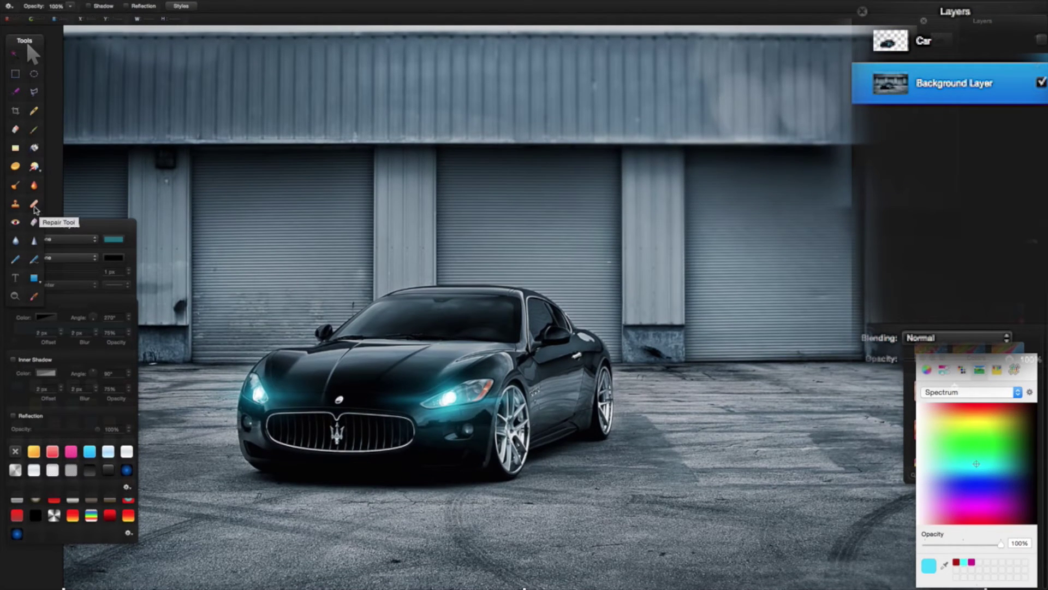
- Choose the Repair tool and set its brush diameter to 56 px
click(34, 206)
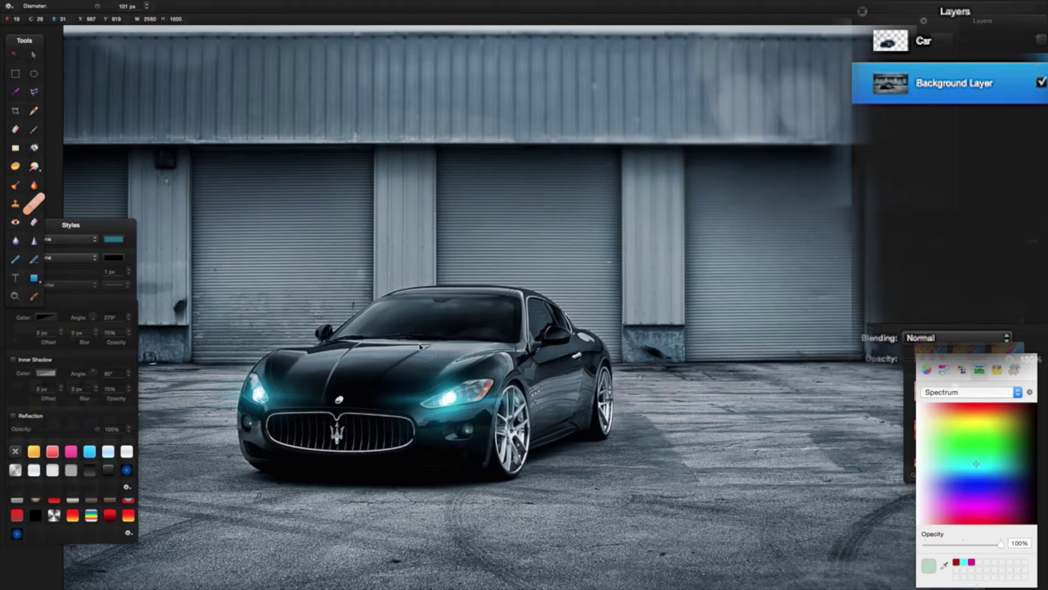
scroll(419, 346, up, 5)
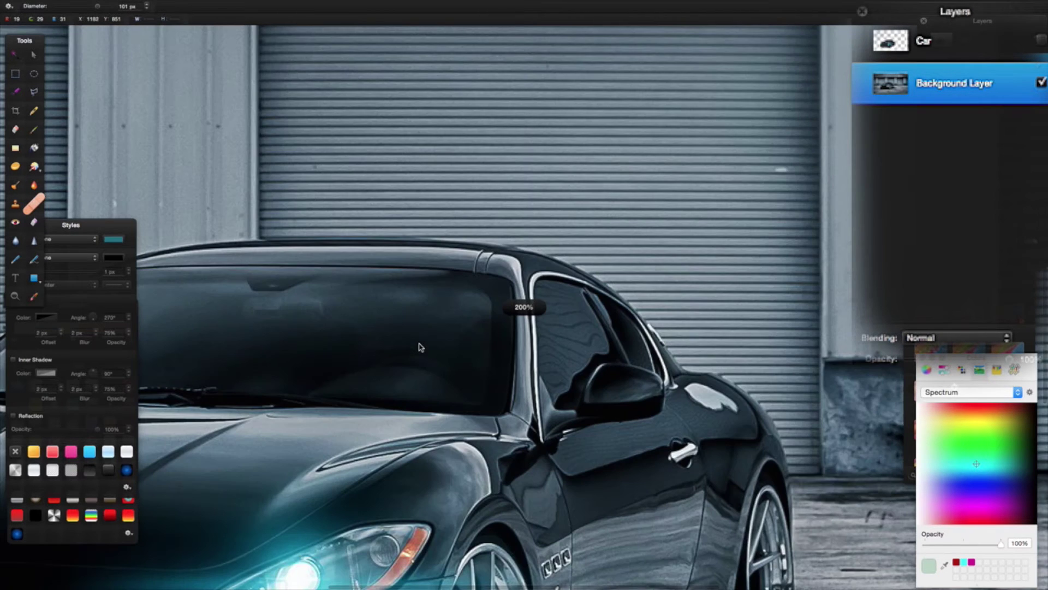
scroll(418, 343, left, 8)
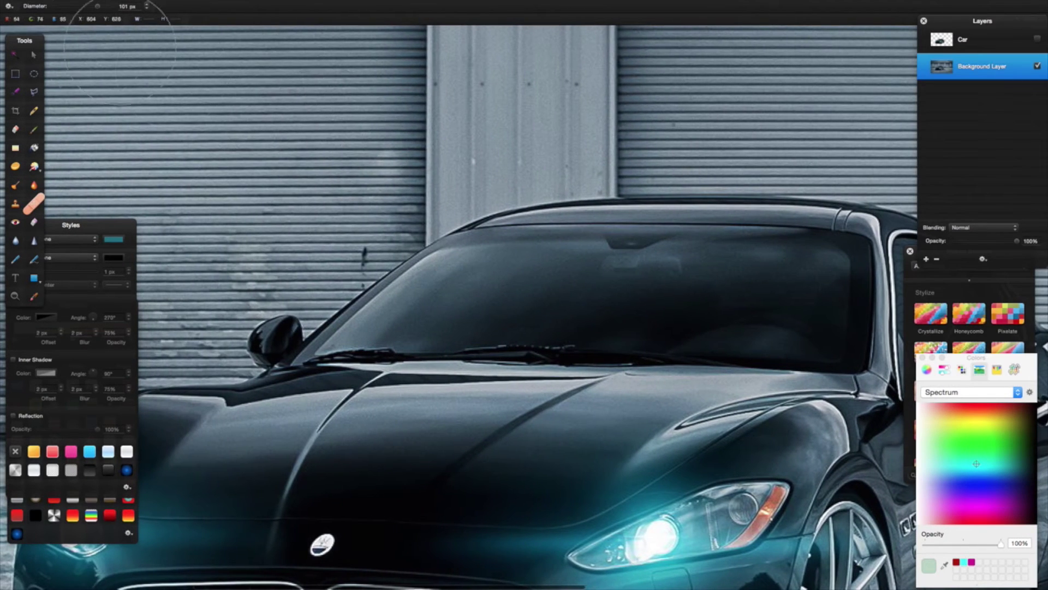
click(99, 9)
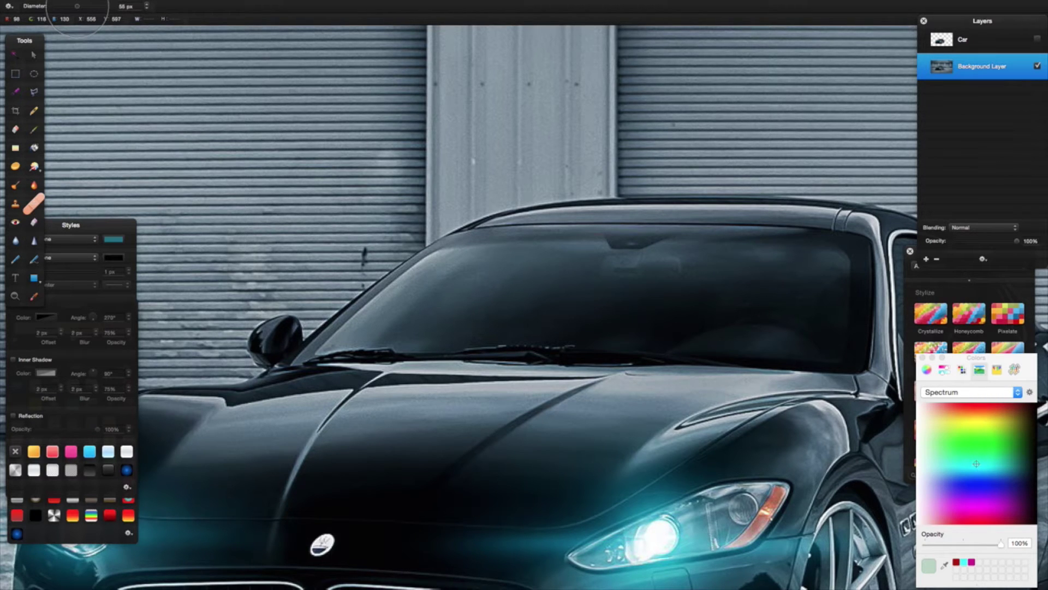
scroll(570, 330, down, 3)
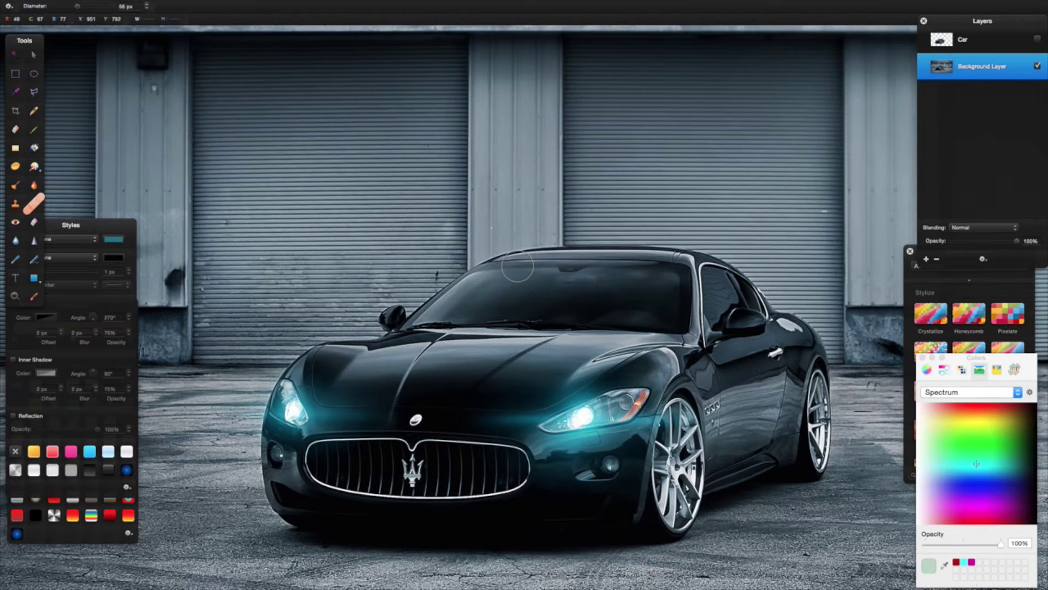
- Brush the Repair tool over the car on the Background Layer to paint it out
mouse_move(518, 266)
mouse_down()
mouse_move(429, 315)
mouse_move(403, 324)
mouse_move(391, 317)
mouse_move(397, 310)
mouse_move(314, 362)
mouse_move(278, 405)
mouse_move(267, 482)
mouse_move(308, 518)
mouse_move(642, 533)
mouse_move(681, 510)
mouse_move(672, 512)
mouse_move(685, 470)
mouse_move(703, 476)
mouse_move(769, 452)
mouse_move(708, 482)
mouse_move(780, 449)
mouse_move(805, 468)
mouse_move(815, 360)
mouse_move(816, 469)
mouse_move(807, 334)
mouse_move(679, 253)
mouse_move(510, 253)
mouse_move(572, 258)
mouse_move(513, 272)
mouse_move(673, 274)
mouse_move(733, 304)
mouse_move(791, 354)
mouse_move(787, 428)
mouse_move(676, 475)
mouse_move(779, 382)
mouse_move(709, 444)
mouse_move(768, 363)
mouse_move(737, 421)
mouse_move(748, 351)
mouse_move(673, 309)
mouse_move(510, 287)
mouse_move(666, 304)
mouse_move(496, 318)
mouse_move(487, 297)
mouse_move(304, 372)
mouse_move(289, 432)
mouse_move(304, 475)
mouse_move(339, 502)
mouse_move(625, 510)
mouse_move(656, 468)
mouse_move(659, 508)
mouse_move(715, 368)
mouse_move(699, 330)
mouse_move(637, 421)
mouse_move(677, 344)
mouse_move(634, 457)
mouse_move(631, 440)
mouse_move(613, 475)
mouse_move(480, 491)
mouse_move(611, 489)
mouse_move(365, 486)
mouse_move(304, 435)
mouse_move(327, 388)
mouse_move(451, 335)
mouse_move(606, 356)
mouse_move(744, 330)
mouse_move(616, 376)
mouse_move(461, 351)
mouse_move(616, 391)
mouse_move(603, 473)
mouse_move(520, 374)
mouse_move(410, 368)
mouse_move(334, 417)
mouse_move(360, 460)
mouse_move(604, 468)
mouse_move(576, 416)
mouse_move(579, 440)
mouse_move(539, 417)
mouse_move(435, 391)
mouse_move(375, 402)
mouse_move(358, 437)
mouse_move(433, 441)
mouse_move(386, 421)
mouse_move(409, 415)
mouse_move(532, 454)
mouse_move(532, 433)
mouse_move(477, 421)
mouse_move(573, 453)
mouse_move(444, 409)
mouse_move(543, 421)
mouse_move(351, 444)
mouse_move(566, 390)
mouse_up()
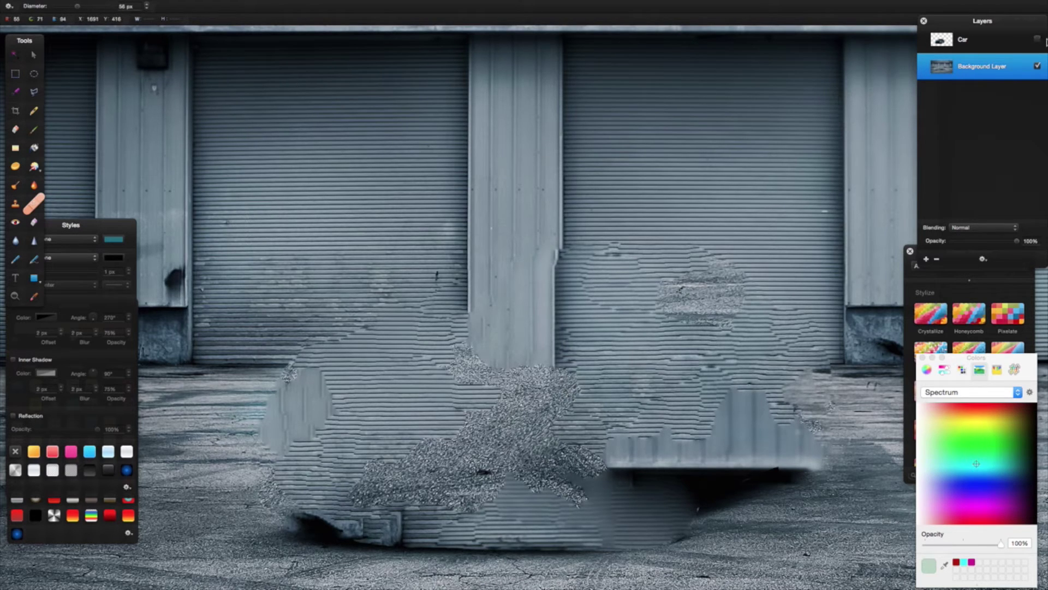
- Show the Car layer, switch to the Arrange tool, and hide the Background Layer
click(1038, 40)
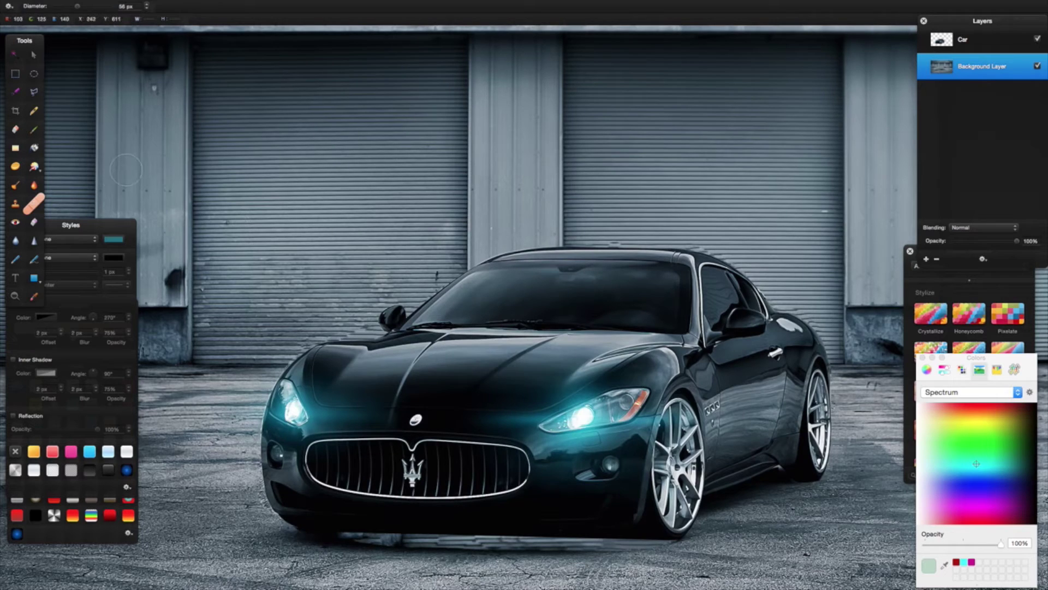
click(36, 55)
scroll(655, 366, down, 5)
scroll(655, 366, right, 3)
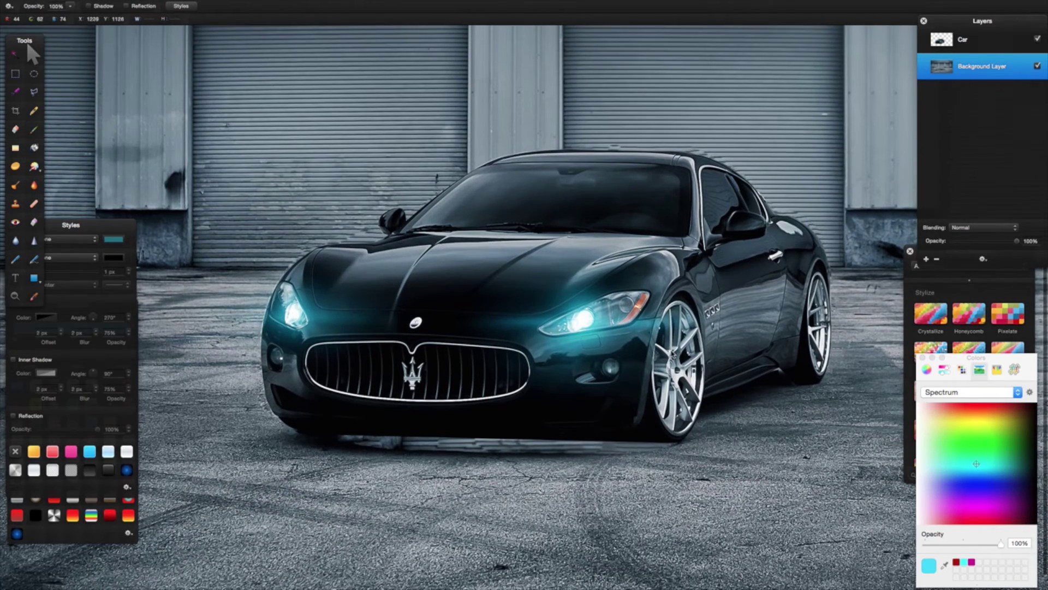
scroll(493, 374, left, 2)
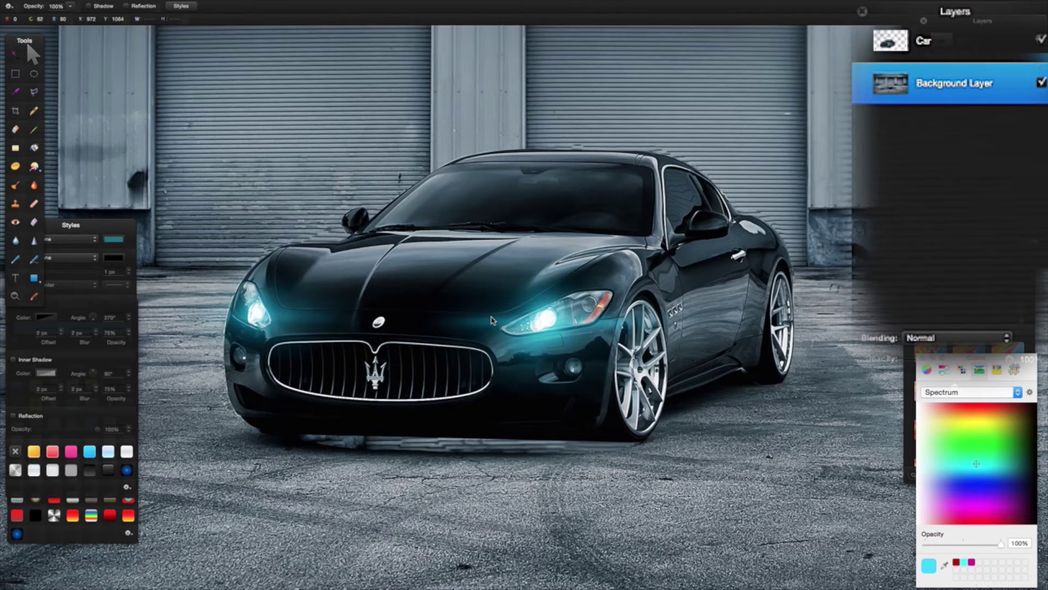
click(1042, 83)
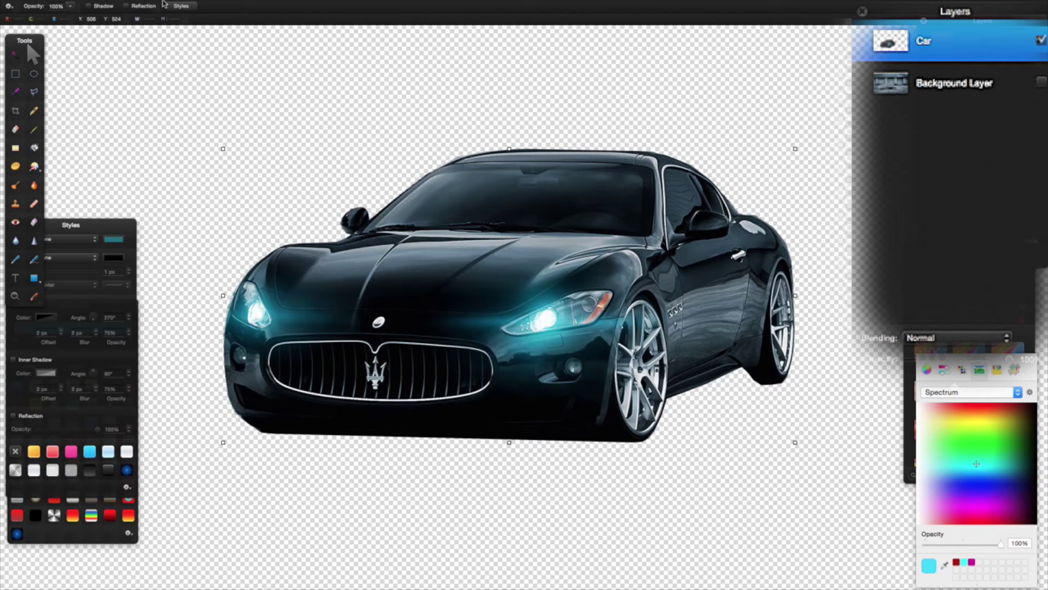
- Begin a PNG export of the cut-out car and edit the file name on the save sheet
mouse_move(163, 3)
click(82, 10)
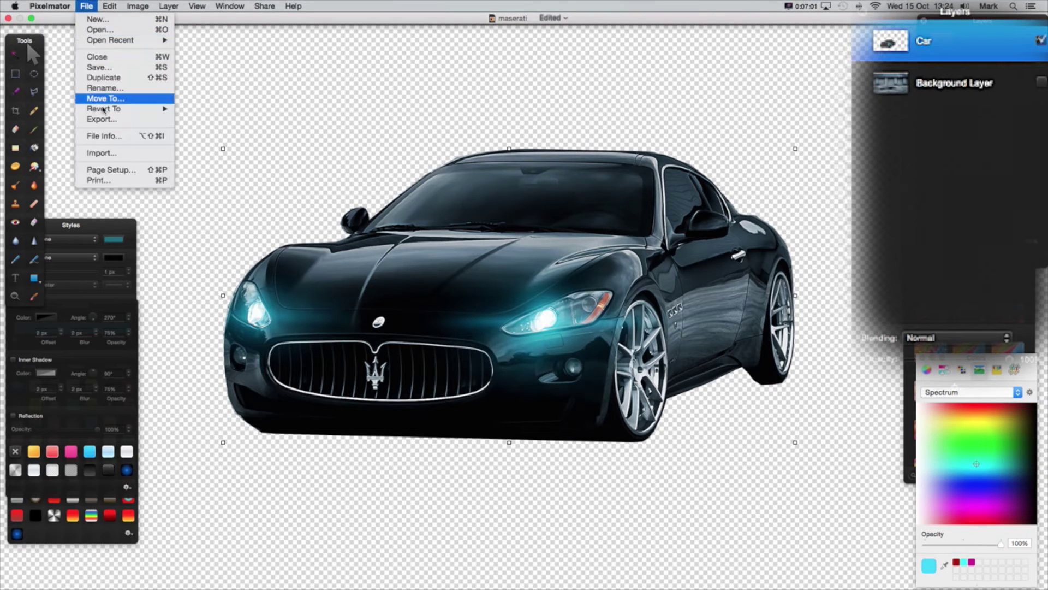
click(103, 121)
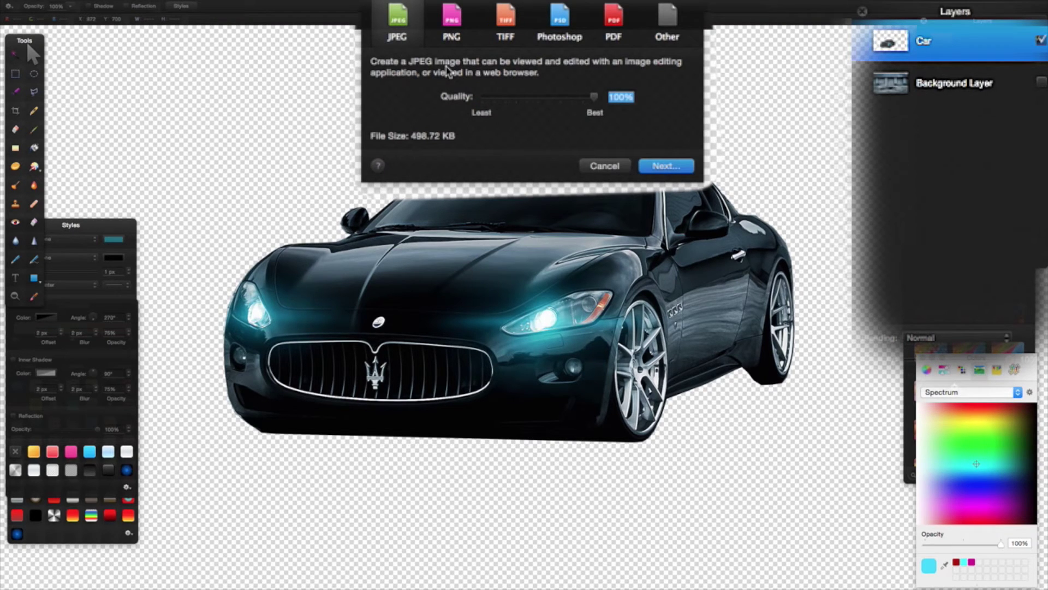
click(451, 20)
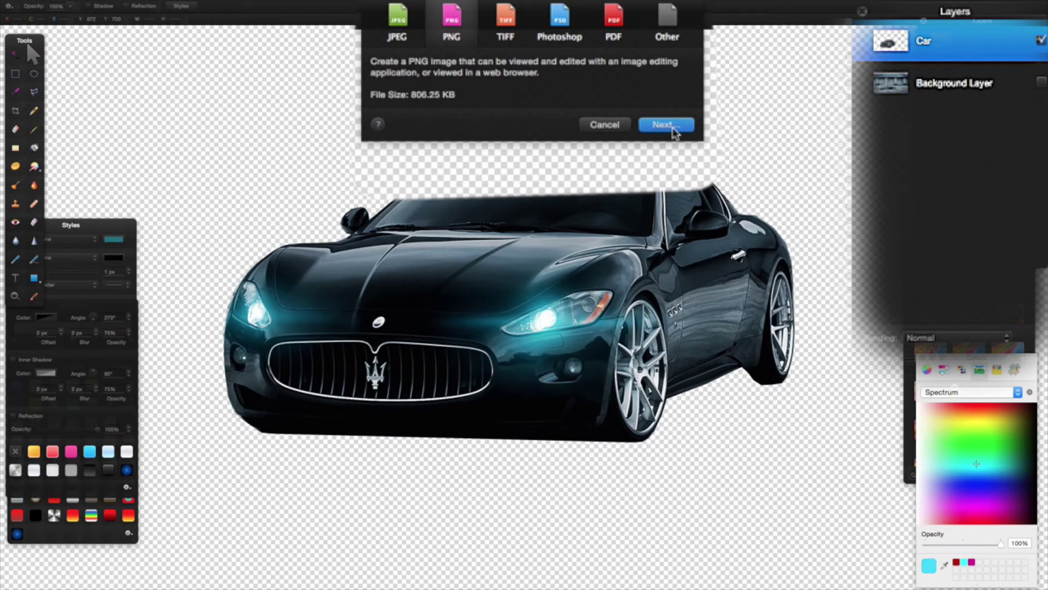
click(674, 129)
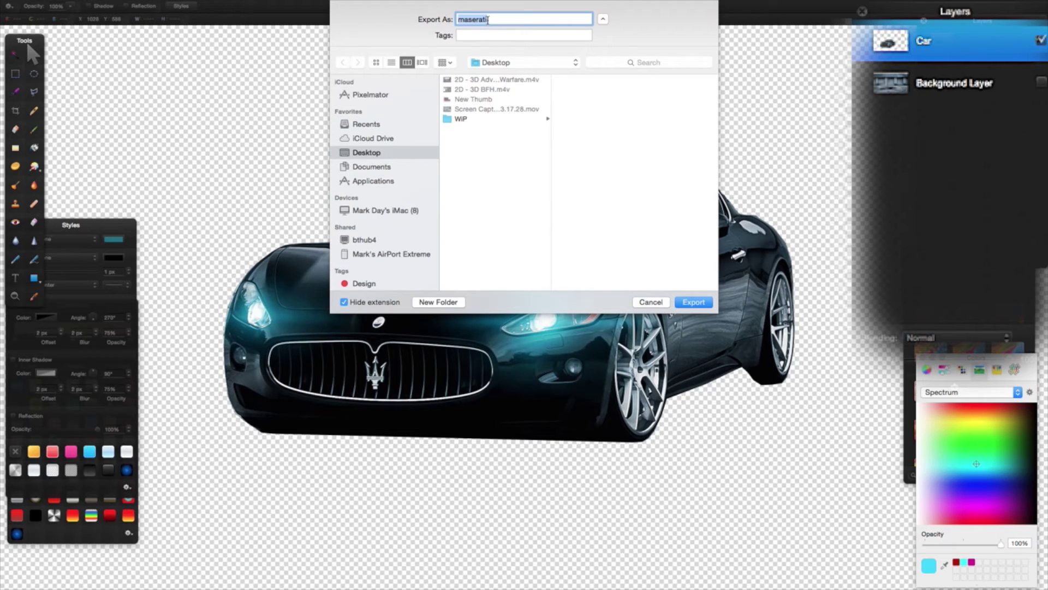
click(491, 20)
- Save the car export as maserati_Outline, then hide Car and activate the visible Background Layer
click(690, 302)
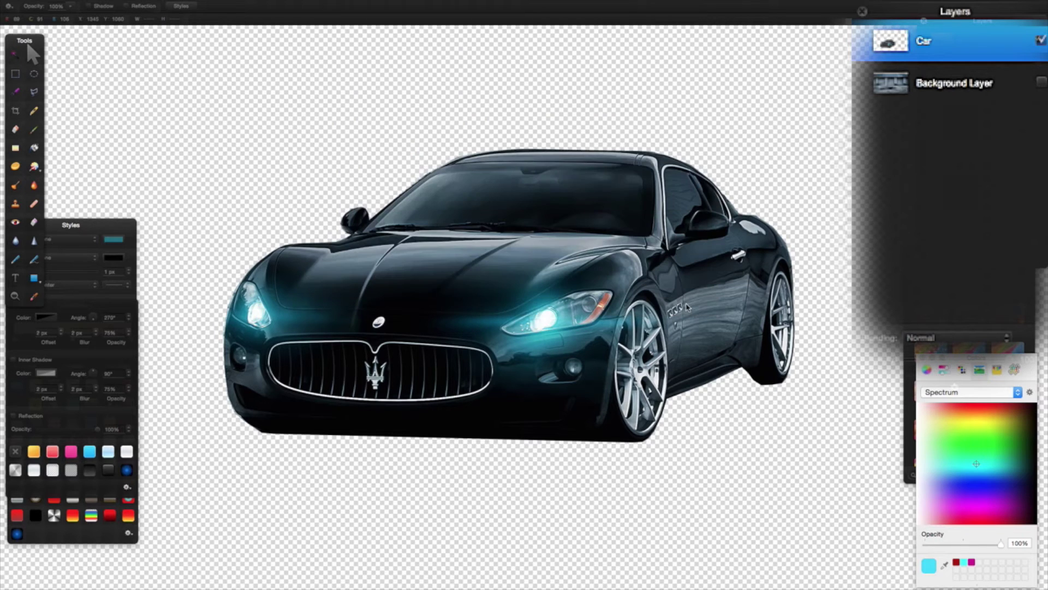
click(1040, 41)
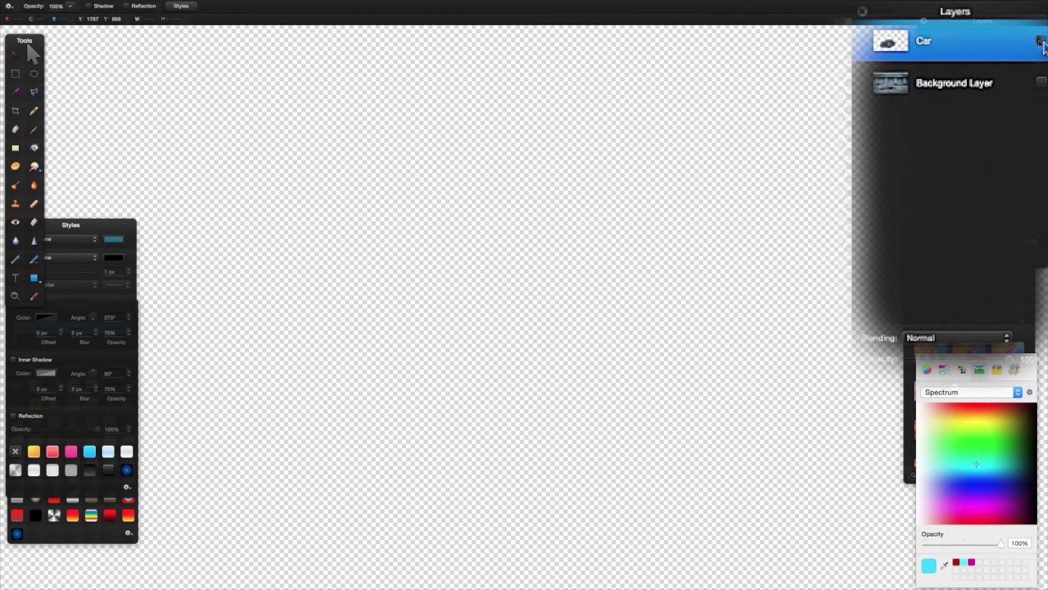
click(1042, 83)
click(977, 88)
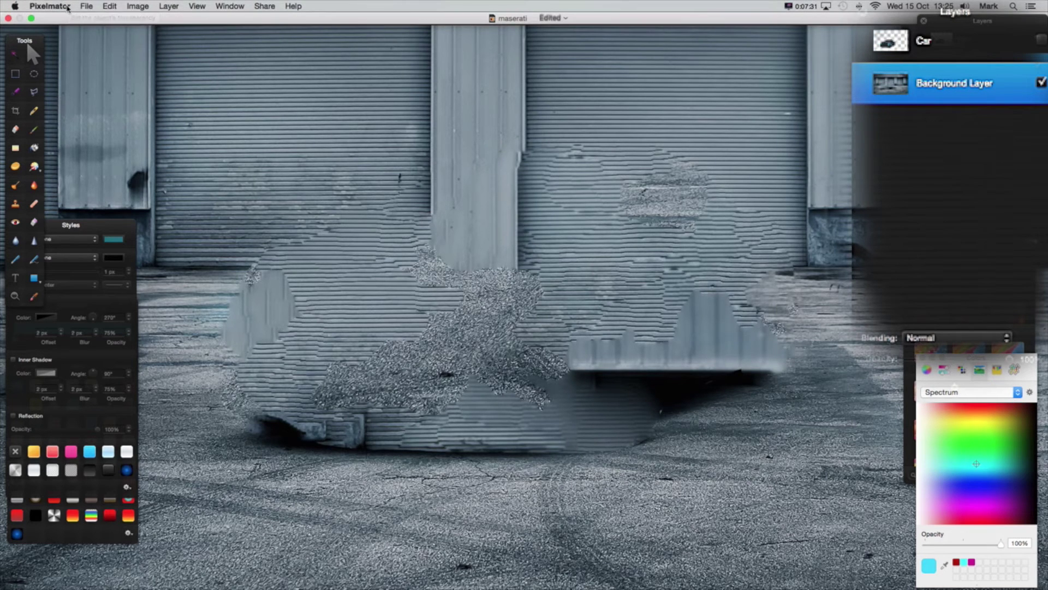
- Export the repaired garage background as a JPEG named maserati_BG to the Desktop
click(85, 7)
click(107, 120)
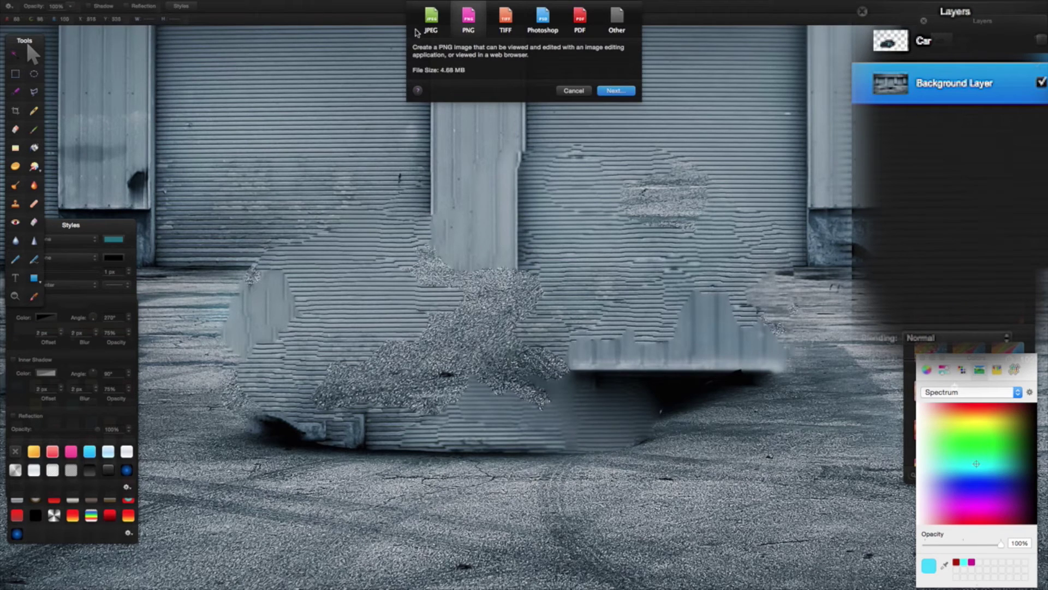
click(430, 23)
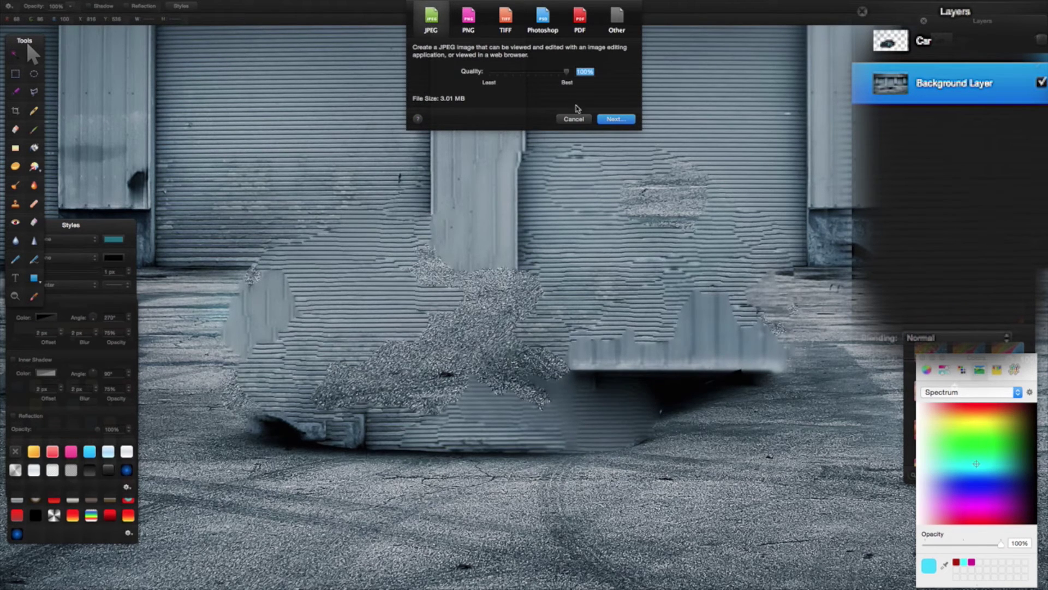
click(616, 120)
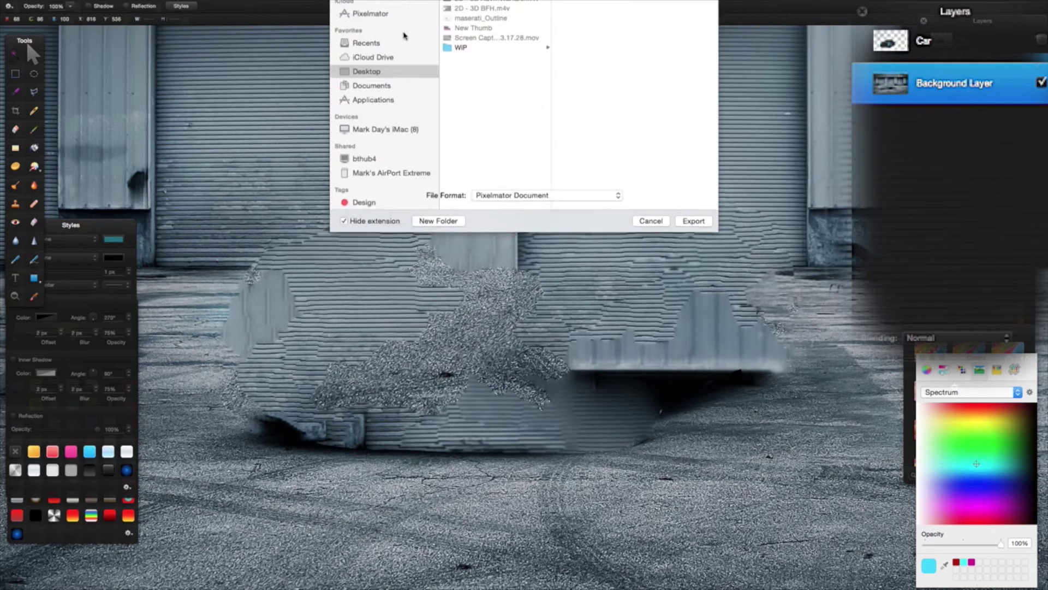
click(496, 18)
text(_BG)
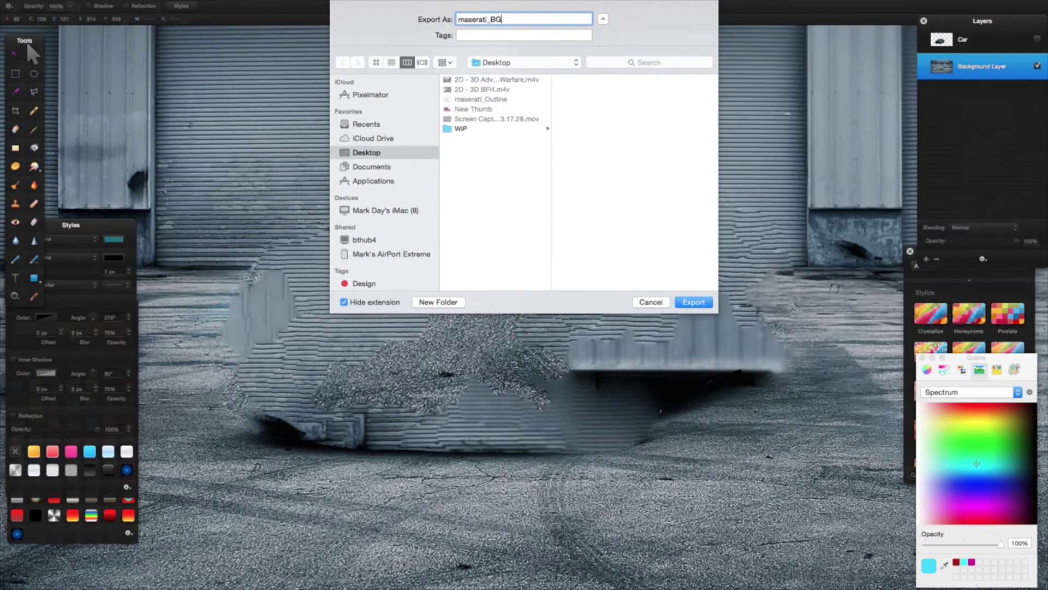
click(693, 303)
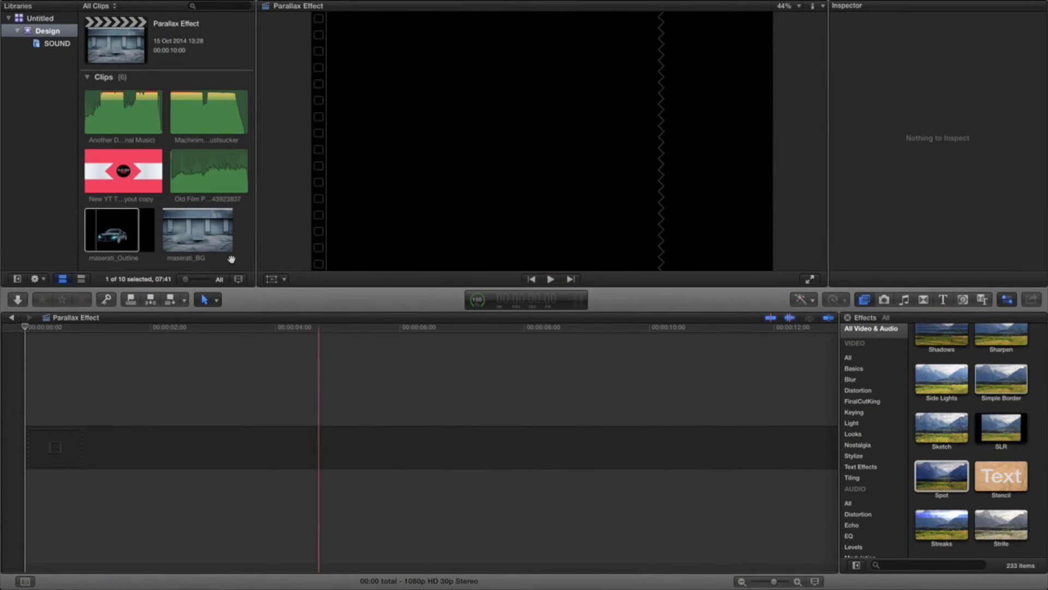
- Preview the maserati_Outline clip, then the maserati_BG clip, in the viewer
click(117, 234)
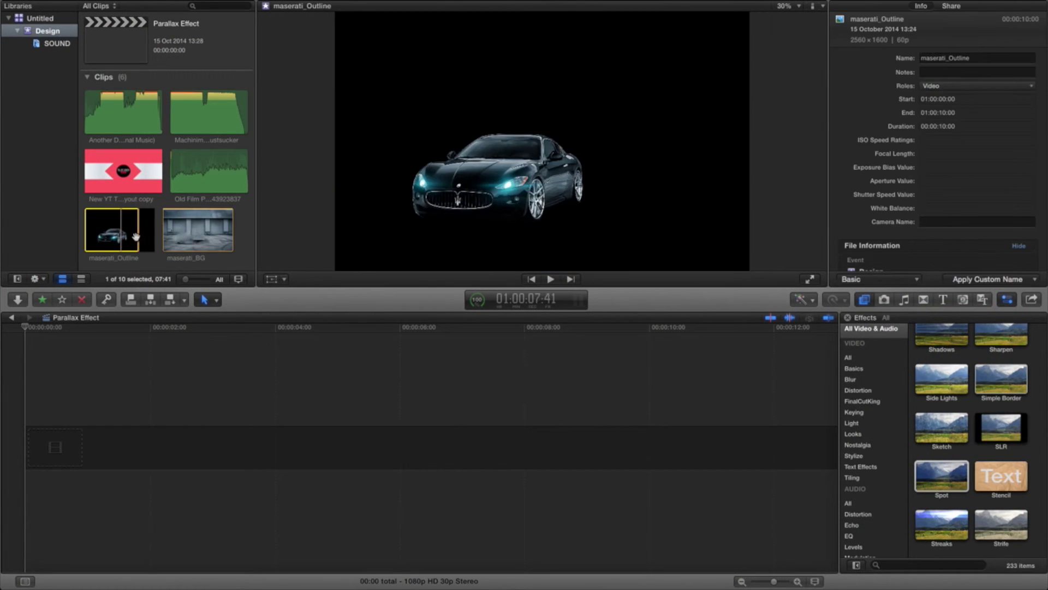
click(192, 235)
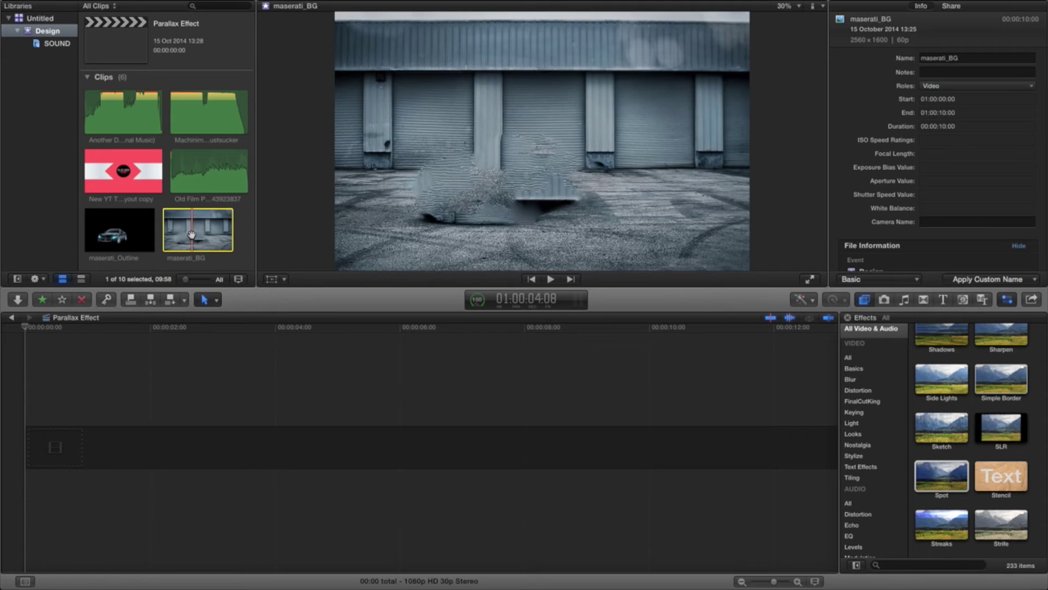
- Place the maserati_BG clip into the empty Parallax Effect timeline
drag(191, 233, 27, 453)
click(37, 327)
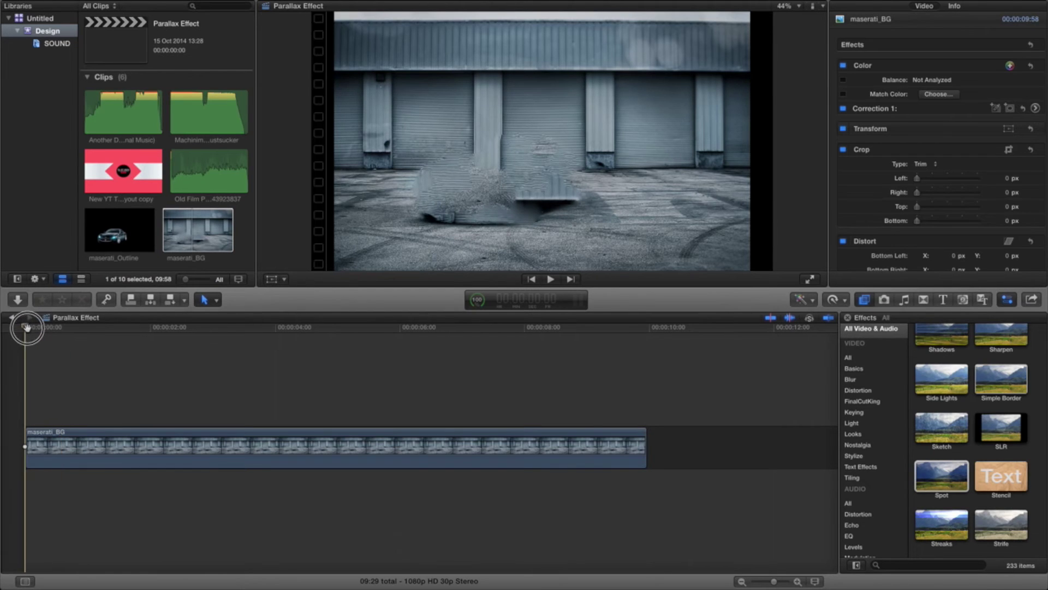
click(52, 326)
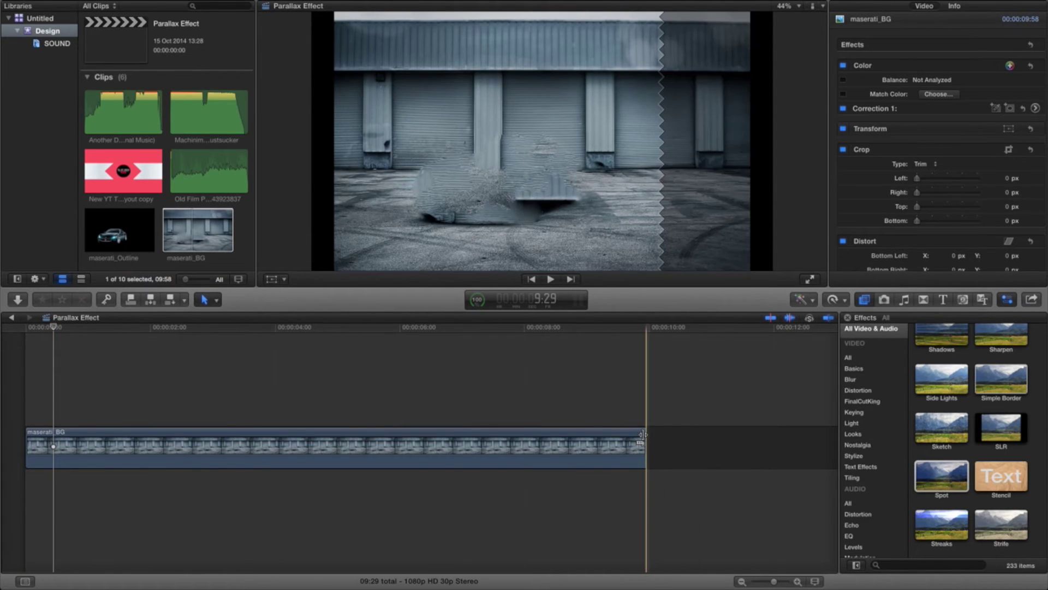
click(644, 437)
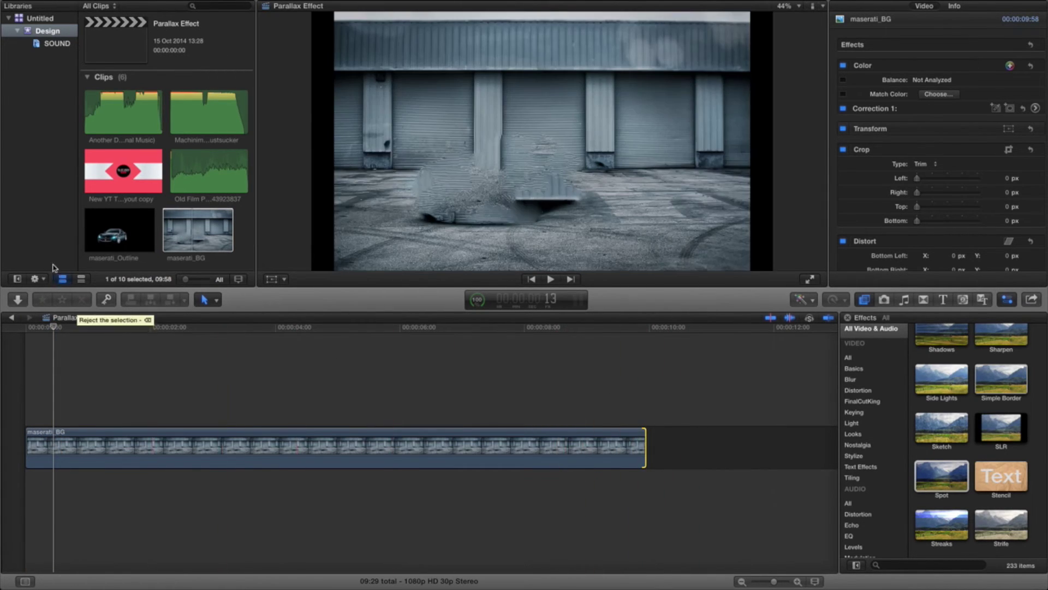
- Stack maserati_Outline above maserati_BG, trim the background by 7 frames, and select it
click(101, 228)
drag(119, 227, 30, 389)
click(99, 235)
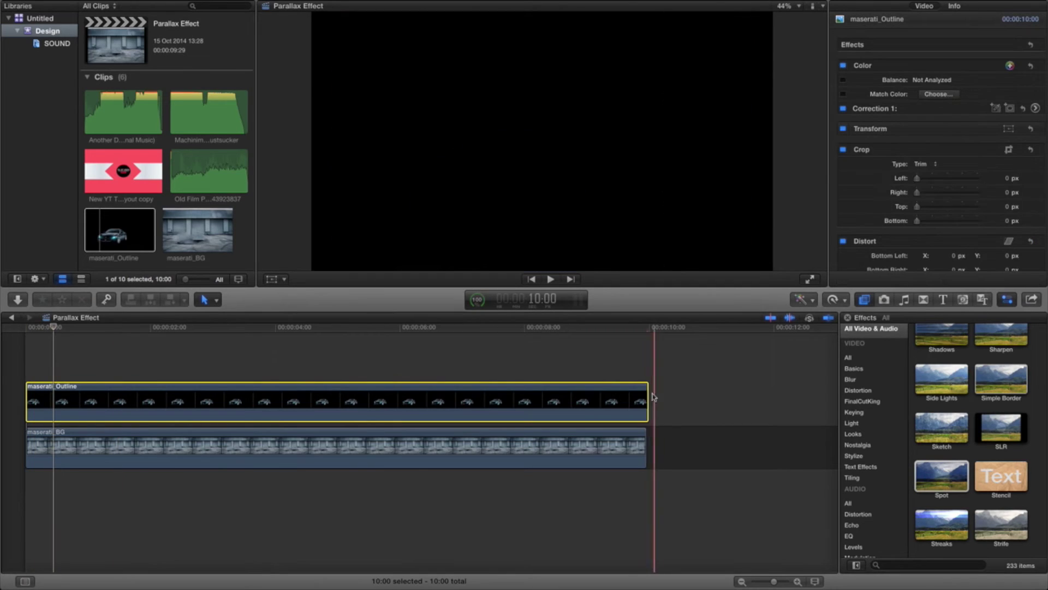
drag(646, 399, 648, 398)
mouse_move(647, 441)
mouse_down()
mouse_move(684, 441)
mouse_move(648, 441)
mouse_up()
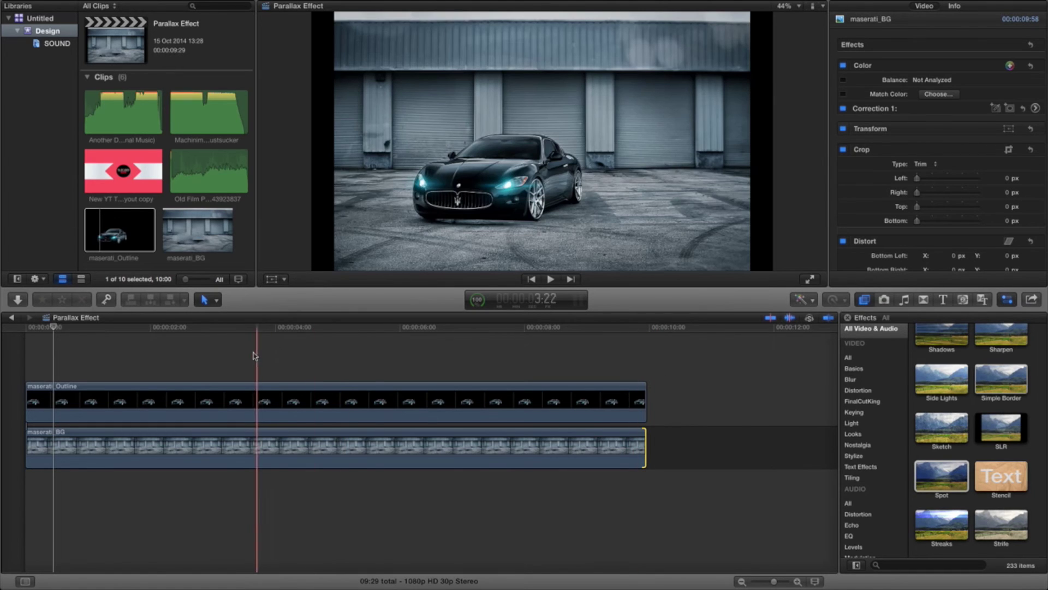
click(235, 407)
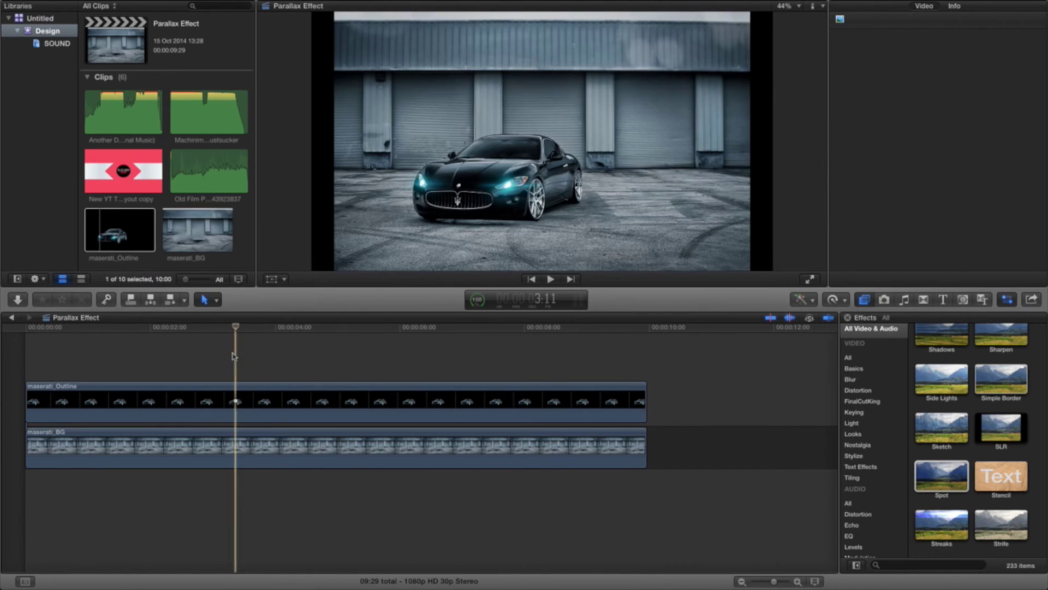
click(296, 452)
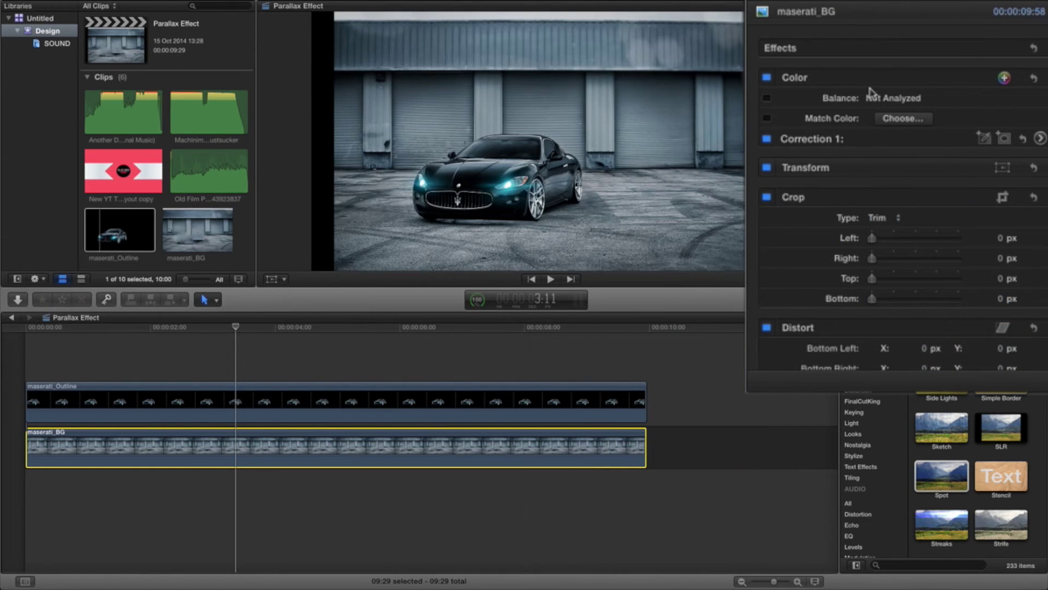
- Set the maserati_BG background's crop type to Crop, trimming 80 px top and bottom
click(899, 218)
click(898, 229)
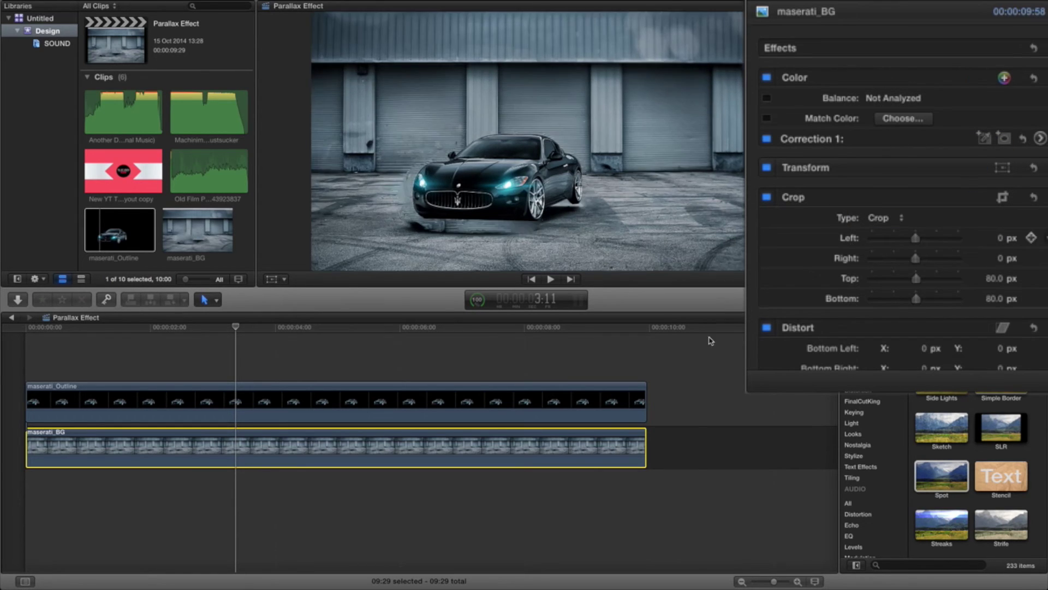
click(381, 338)
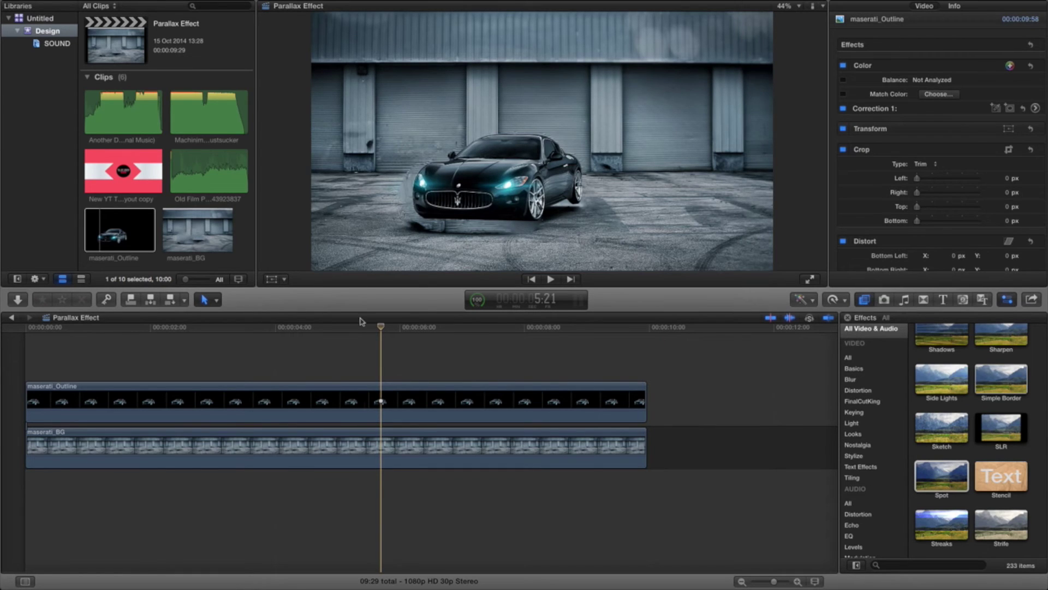
- Set maserati_Outline's crop type to Crop, then reselect maserati_BG with the playhead at the start
click(381, 389)
click(925, 164)
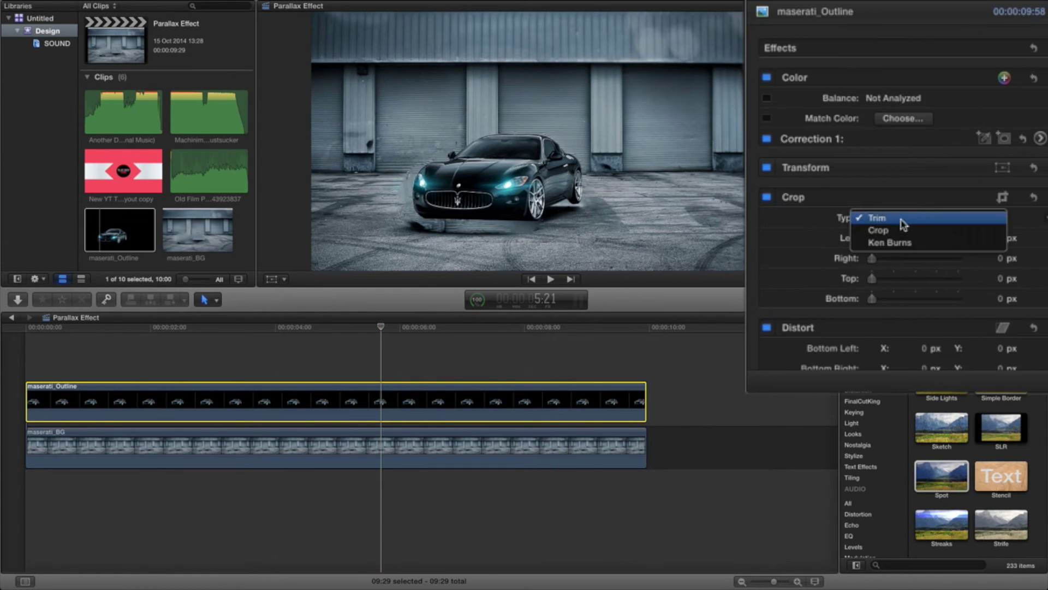
click(901, 234)
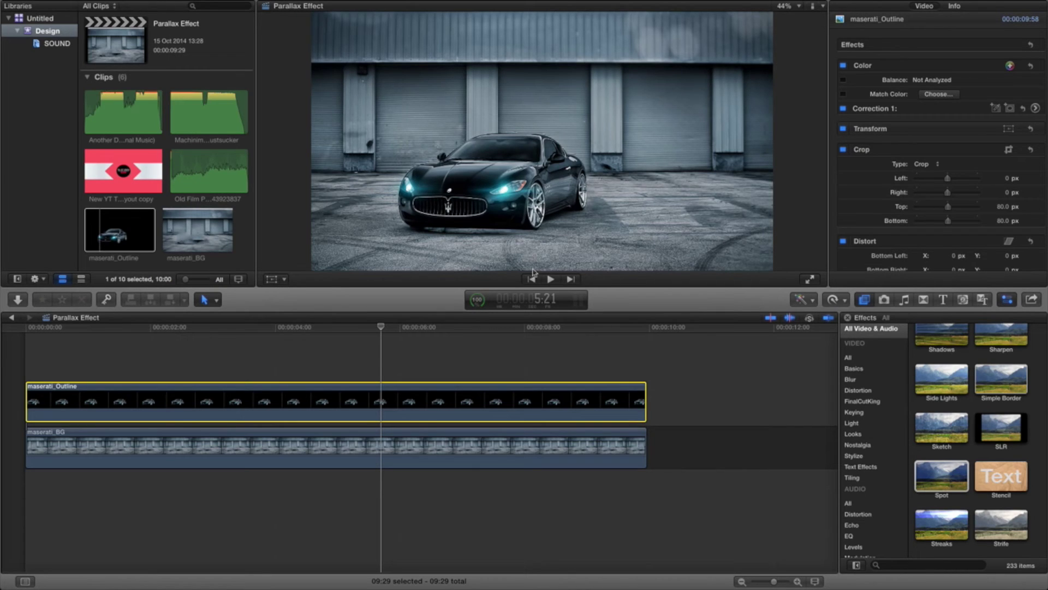
click(481, 435)
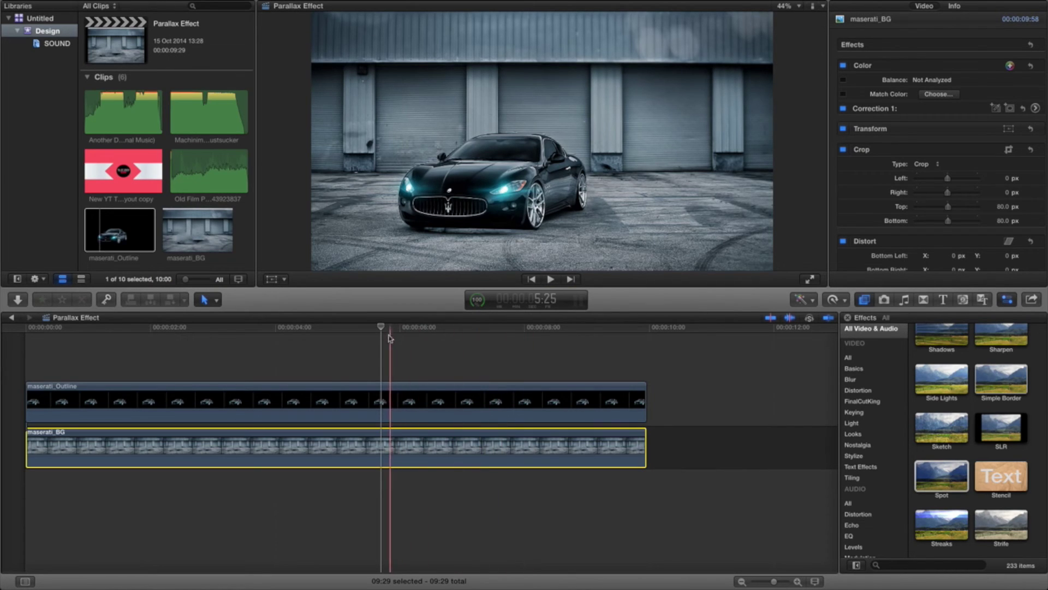
drag(381, 328, 19, 342)
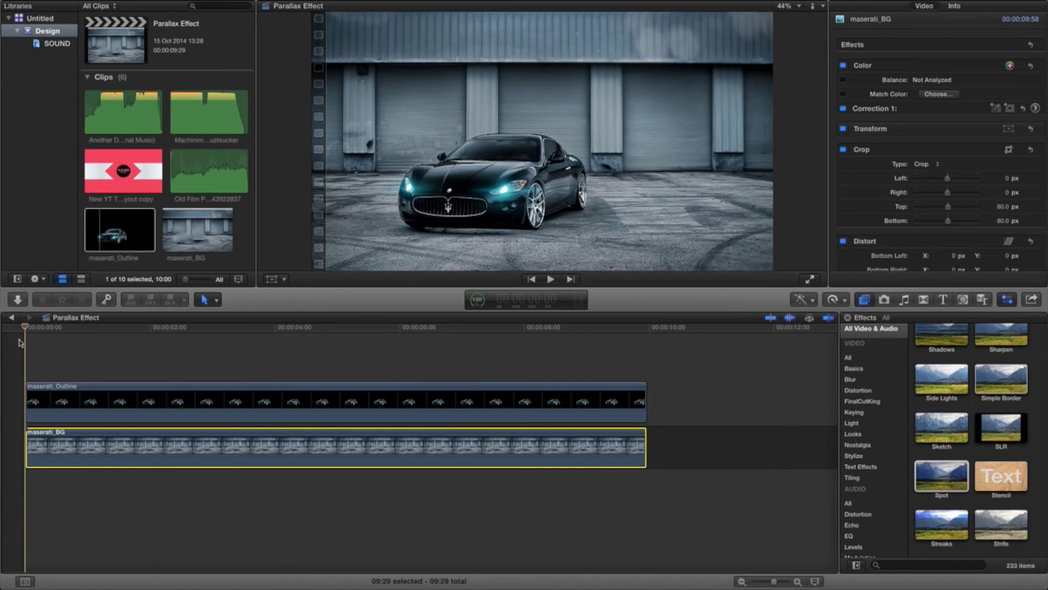
- Add a starting transform keyframe to maserati_Outline and move the playhead near its end
click(43, 396)
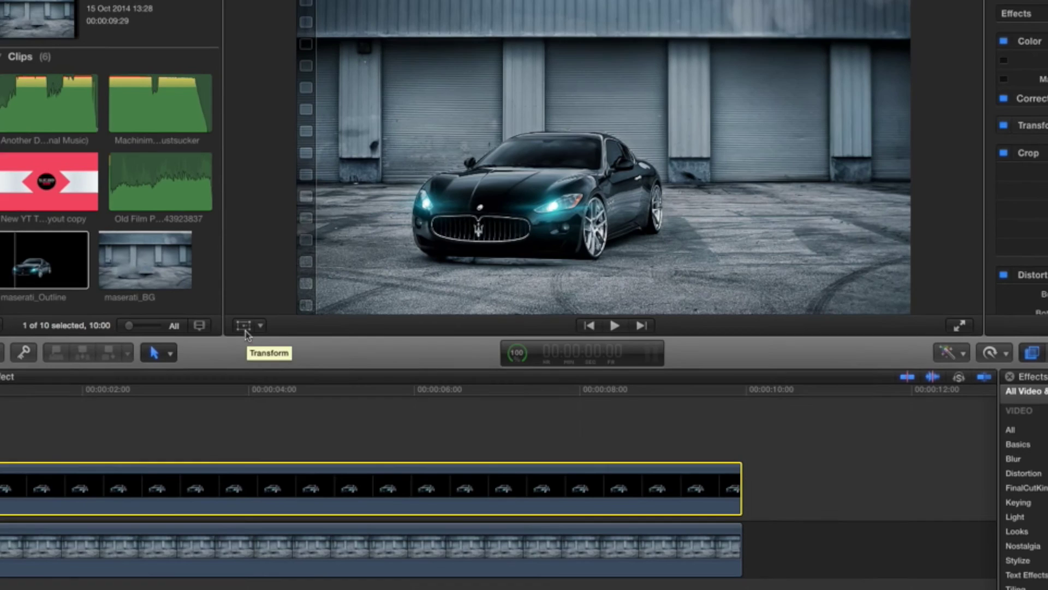
click(264, 292)
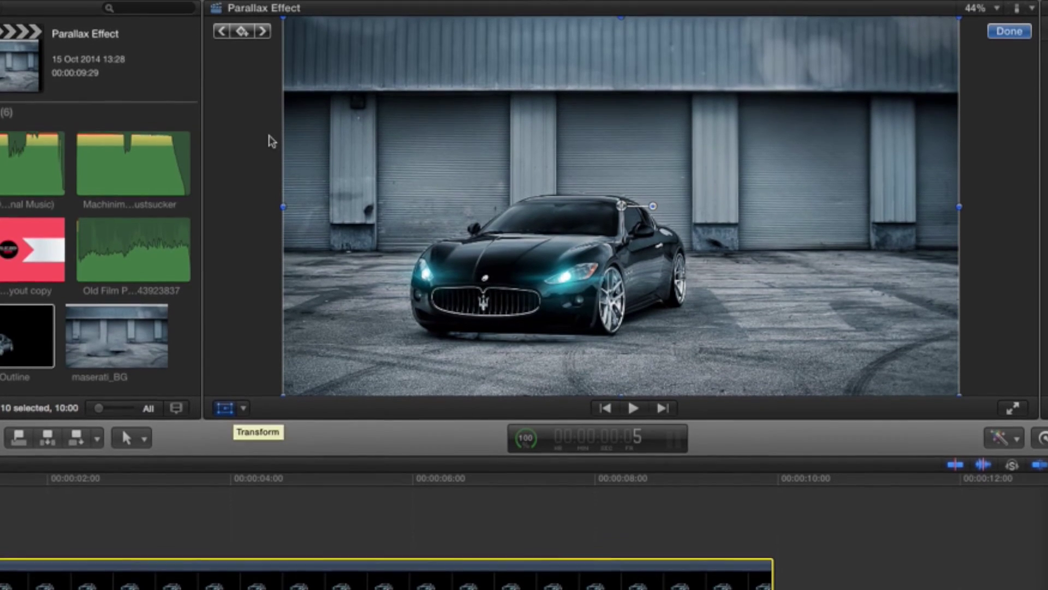
click(242, 32)
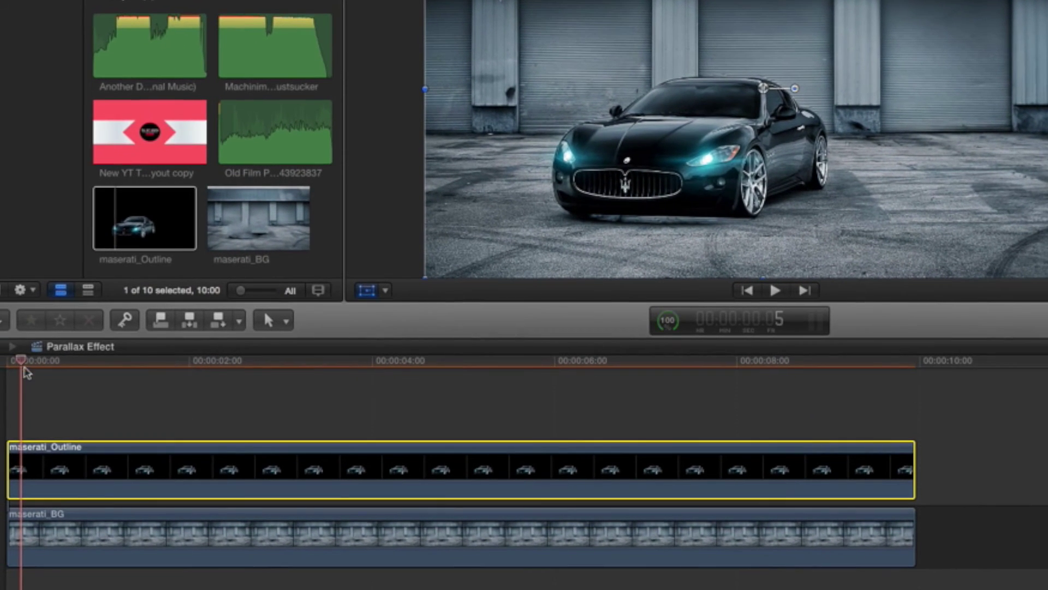
drag(32, 364, 872, 404)
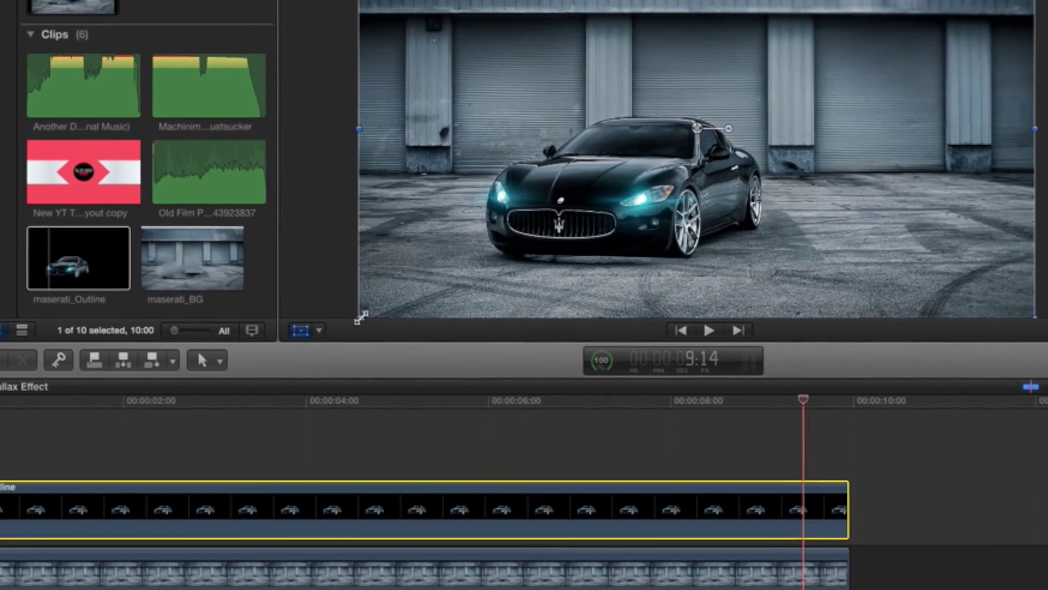
- Scale the car cut-out up to 108% and shift it 25 px left
click(380, 306)
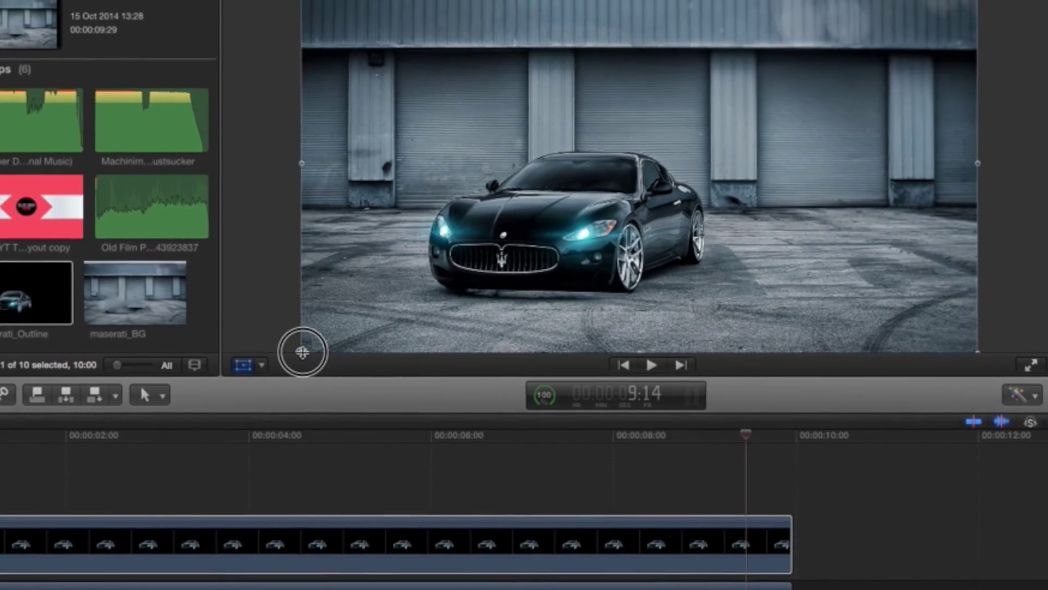
drag(302, 352, 293, 362)
drag(234, 397, 206, 417)
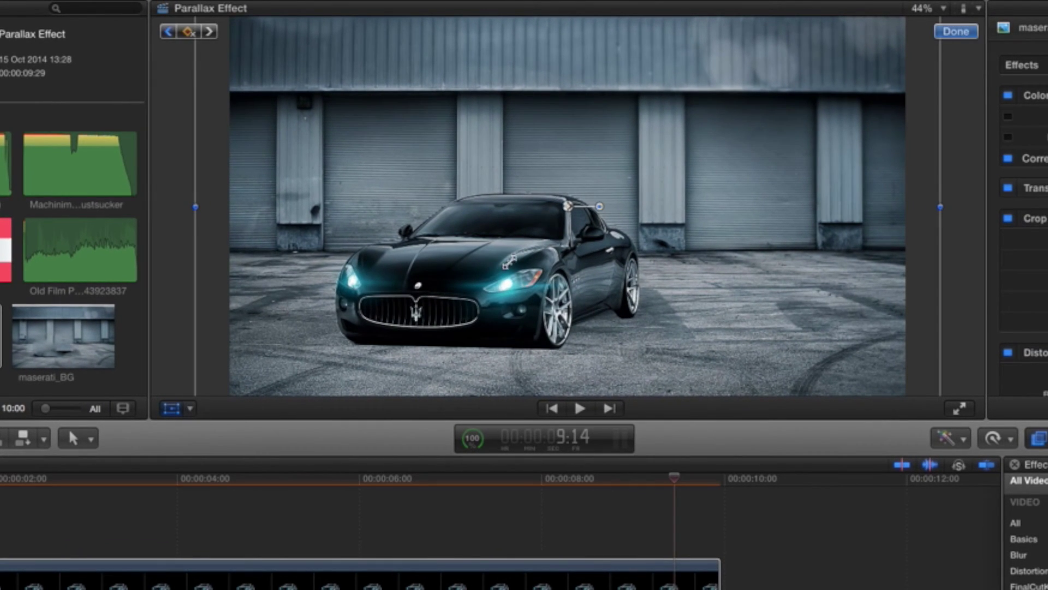
drag(568, 207, 559, 207)
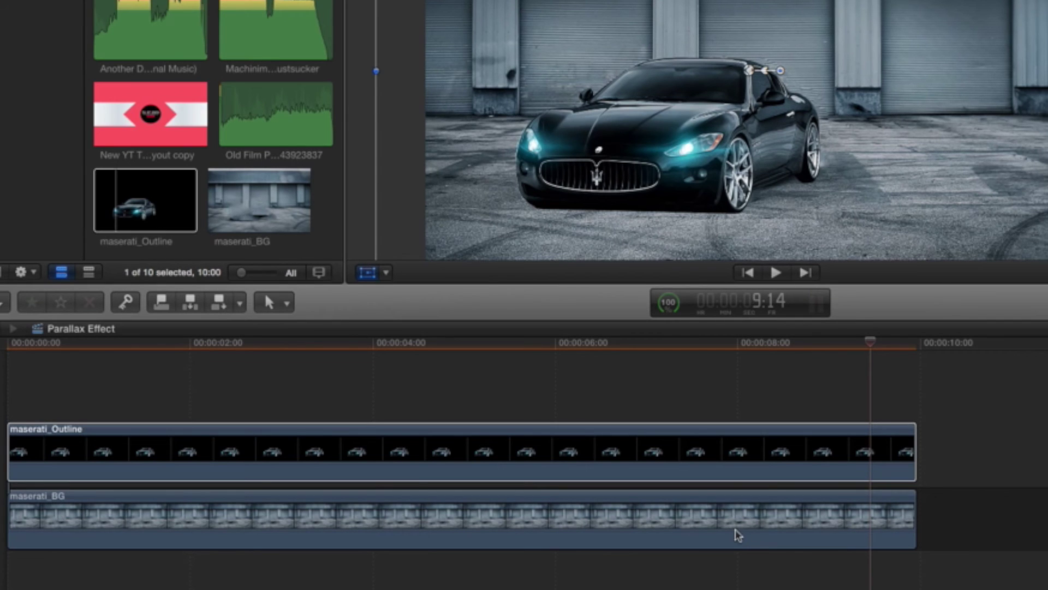
- Select maserati_BG and move the playhead from its start to about 9:18
click(738, 535)
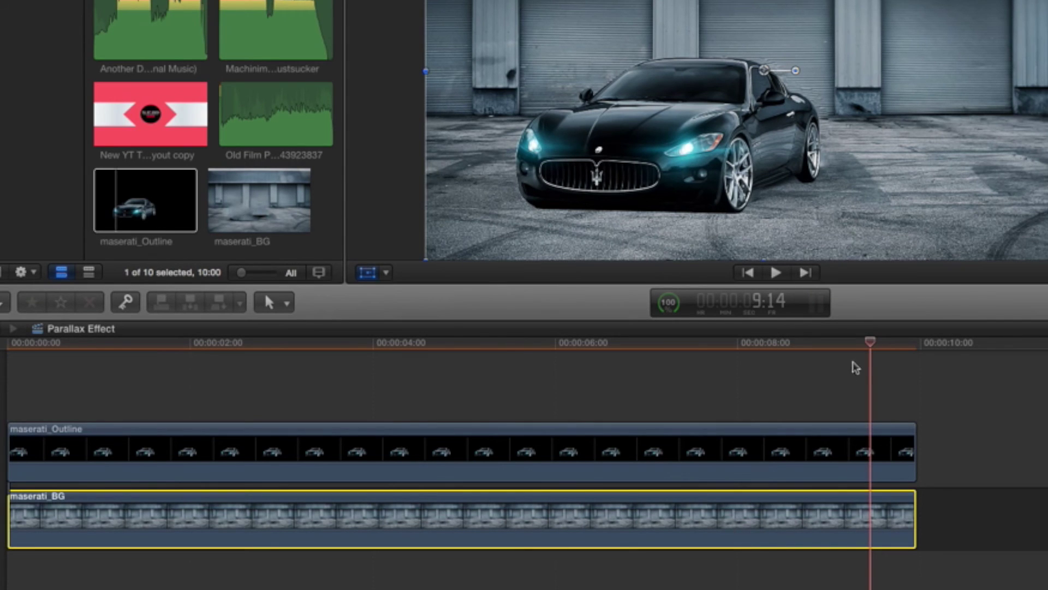
drag(871, 343, 28, 352)
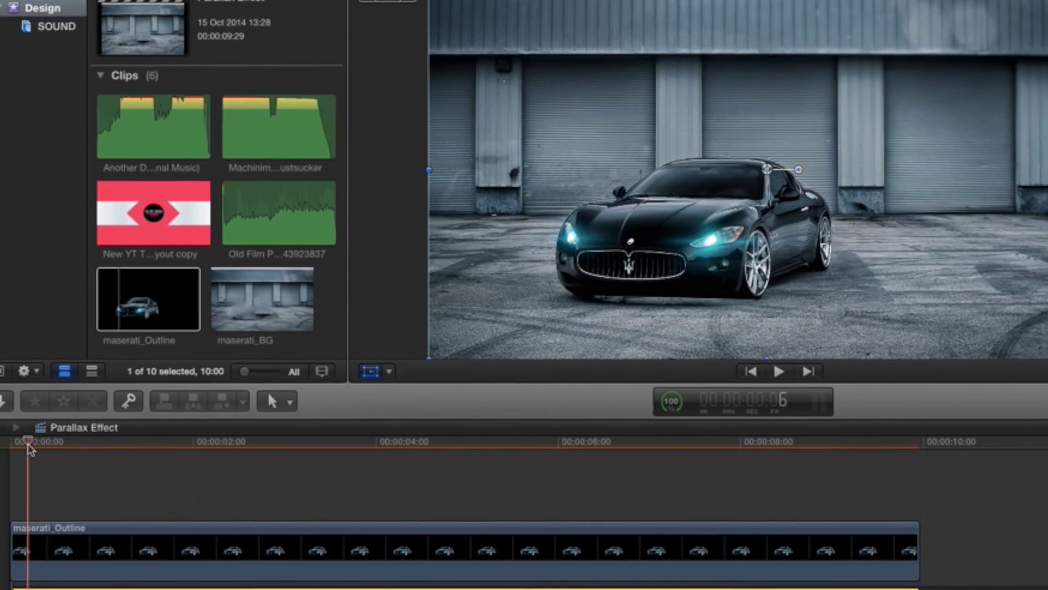
drag(66, 473, 812, 498)
drag(828, 422, 898, 416)
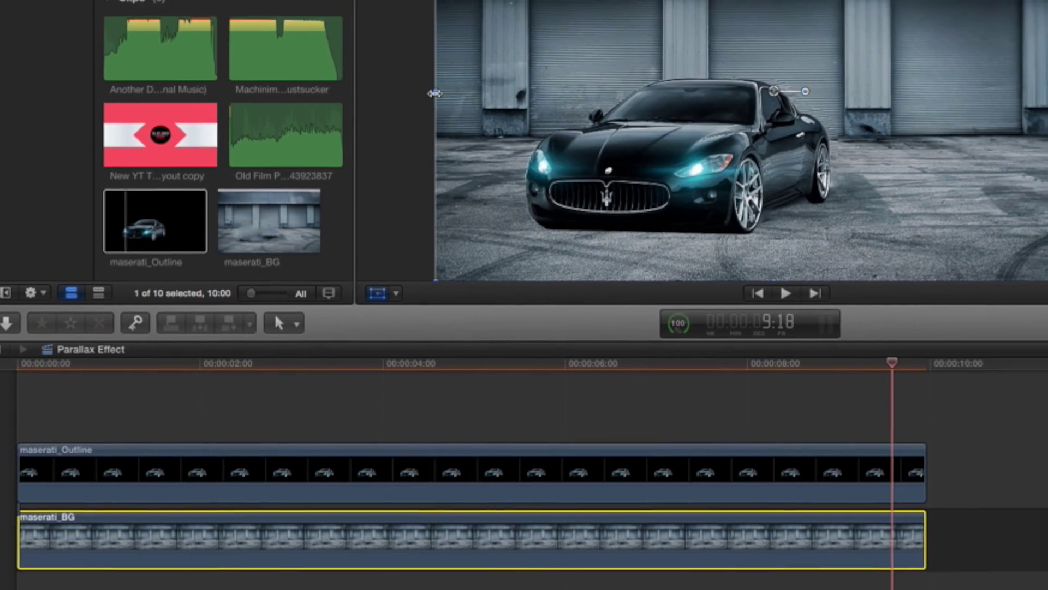
- Stretch the garage background to about 108% width and 107% height
drag(451, 83, 437, 84)
drag(357, 129, 345, 129)
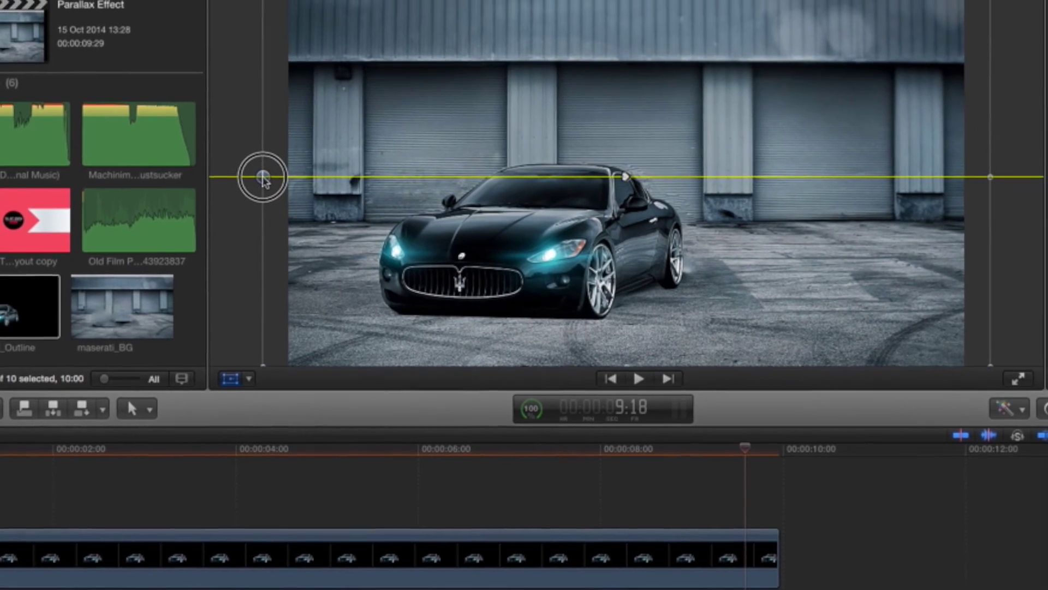
drag(239, 191, 239, 191)
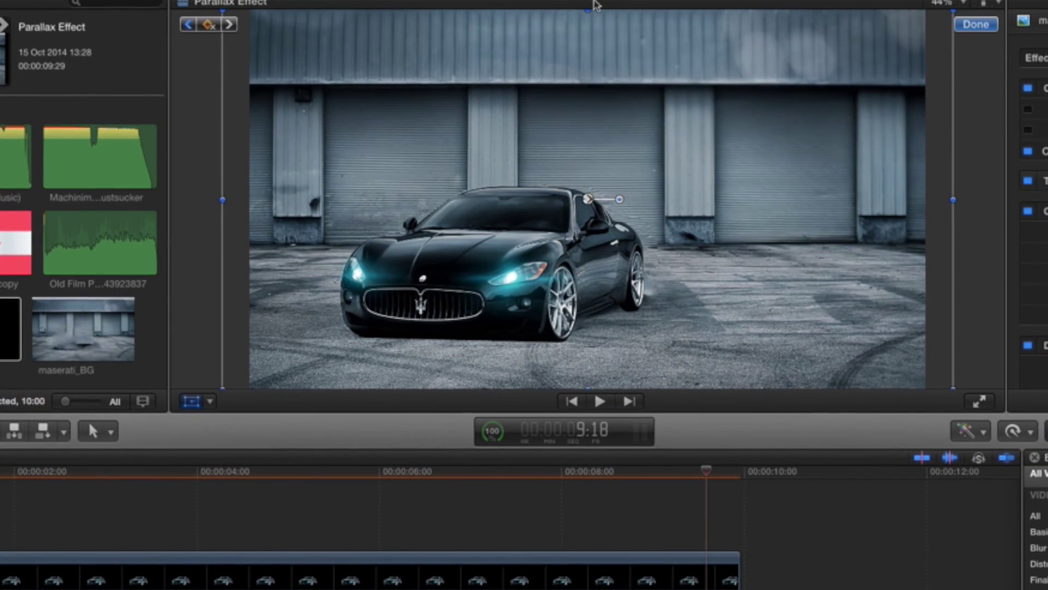
drag(587, 11, 587, 6)
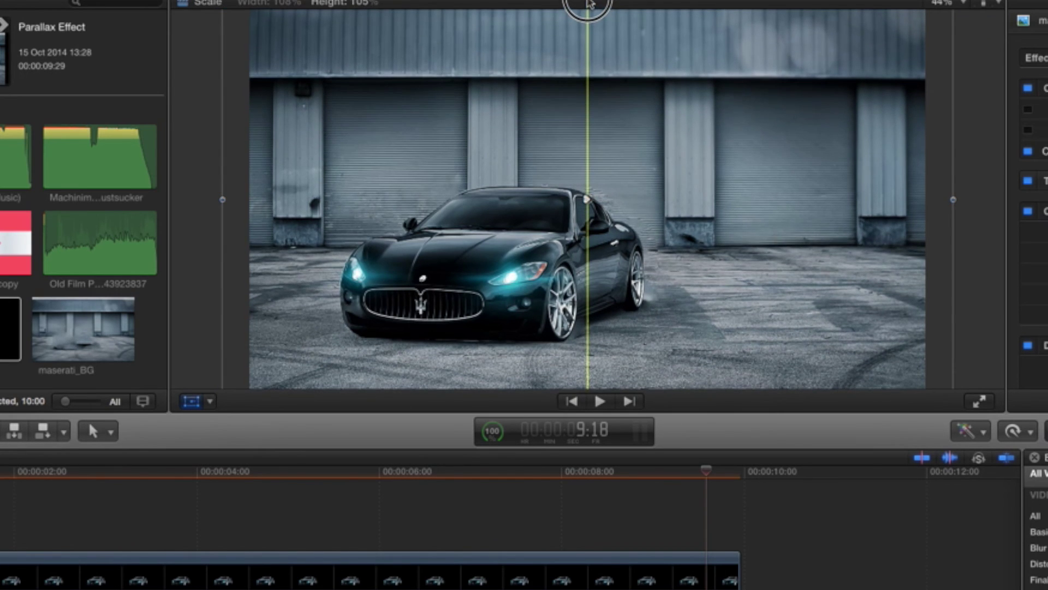
drag(589, 4, 589, 2)
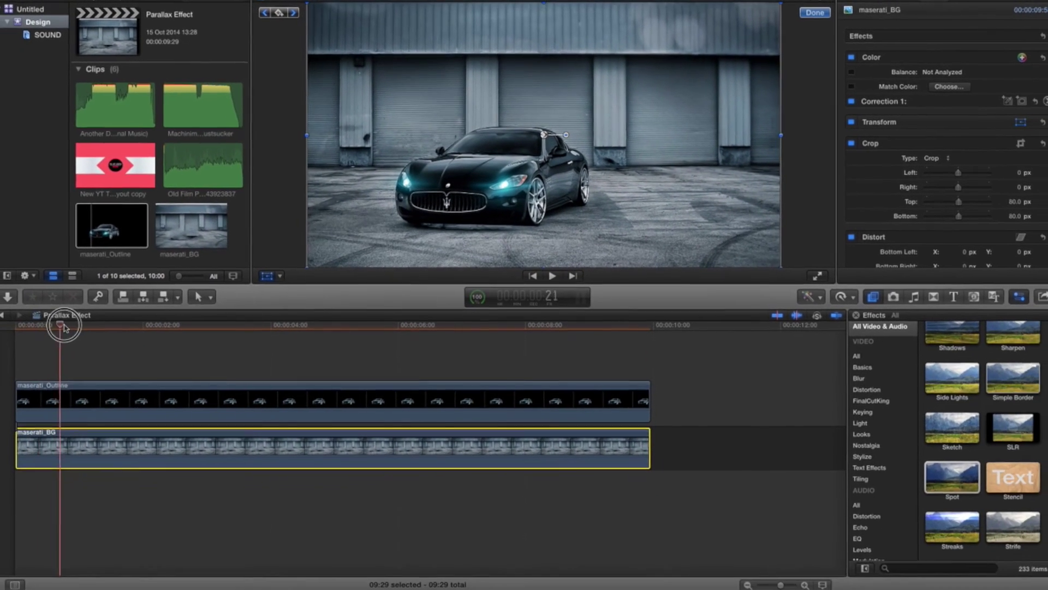
- Return the playhead to the very start and finish the transform edits
click(0, 392)
drag(39, 325, 30, 323)
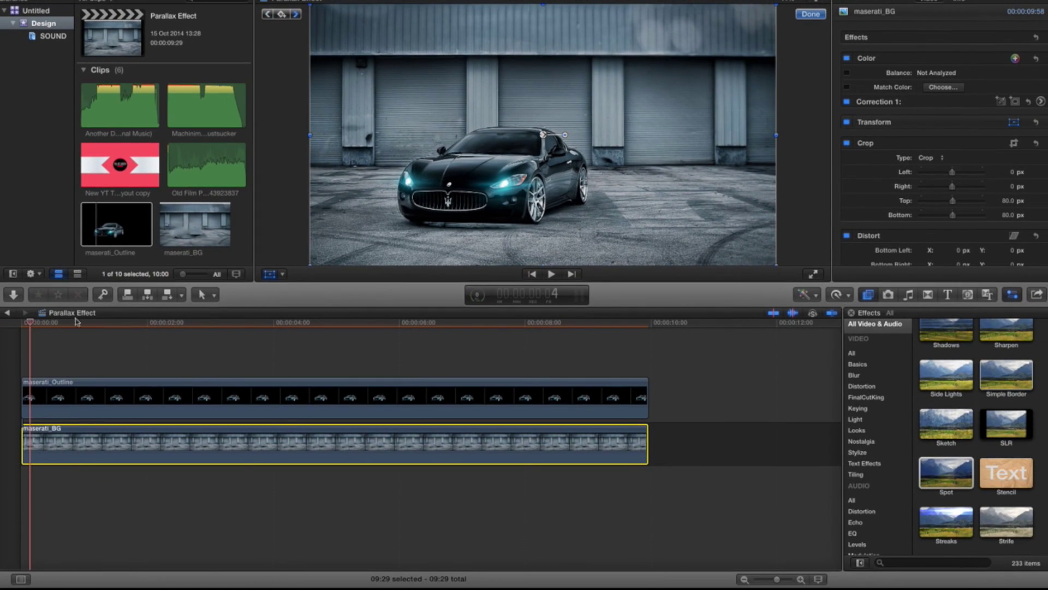
click(811, 14)
key(shift+z)
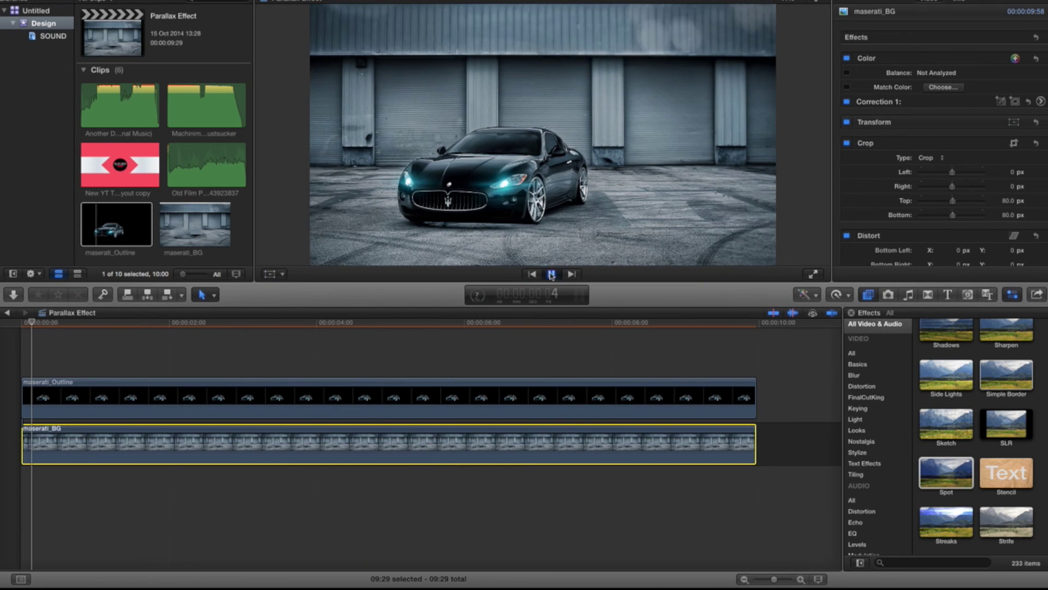
- Play the parallax preview, stopping near 7 seconds and stepping back to about 6:10
click(732, 358)
key(space)
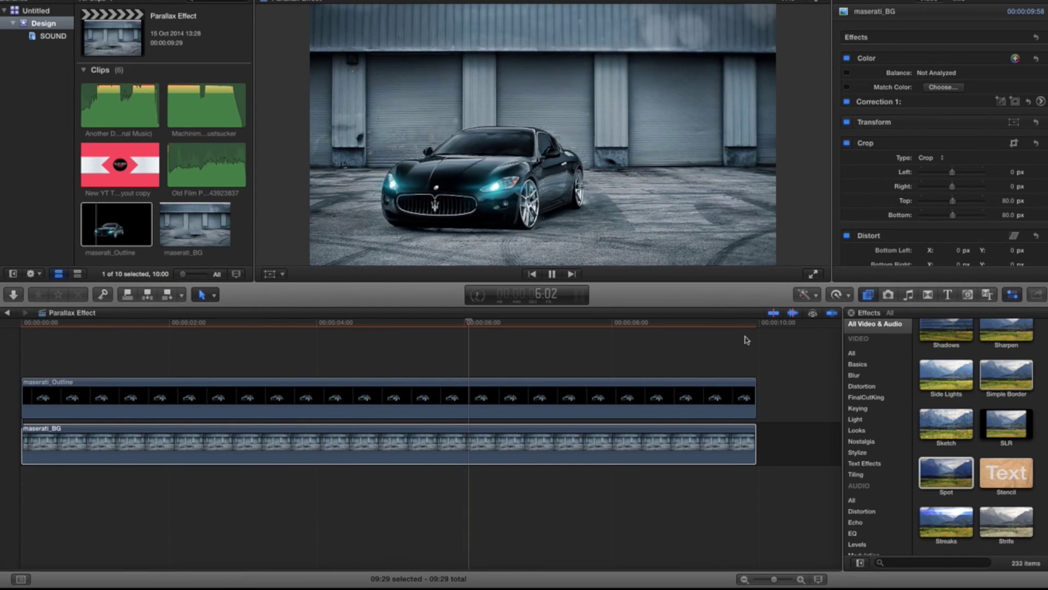
click(549, 330)
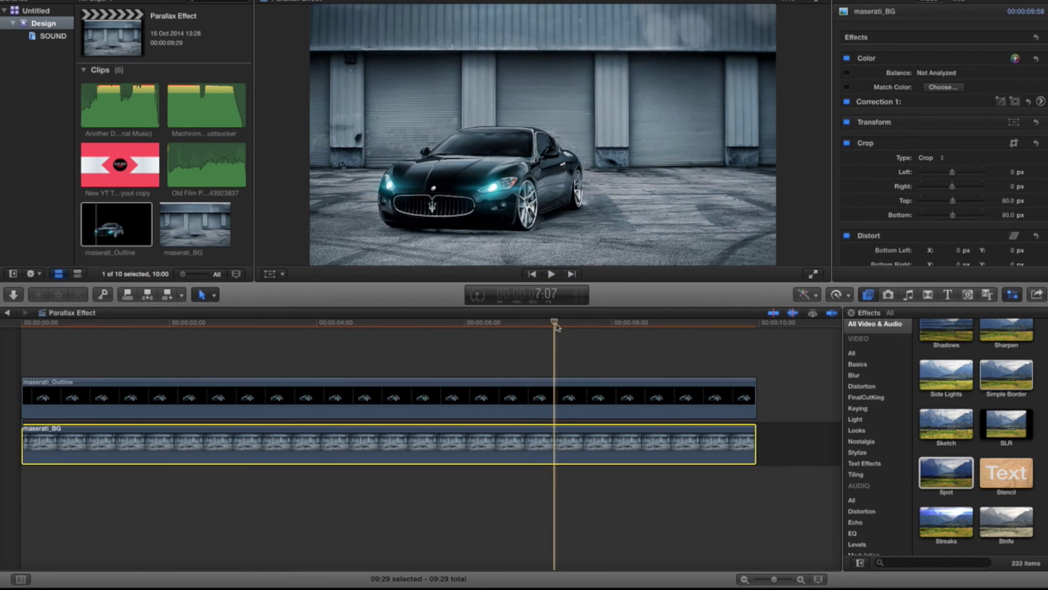
drag(557, 326, 489, 323)
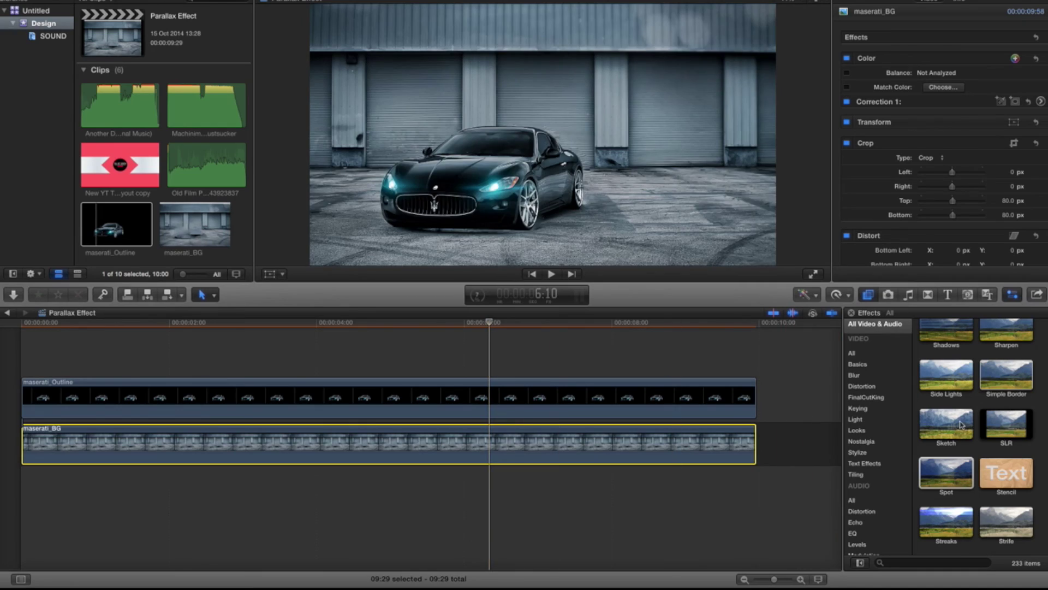